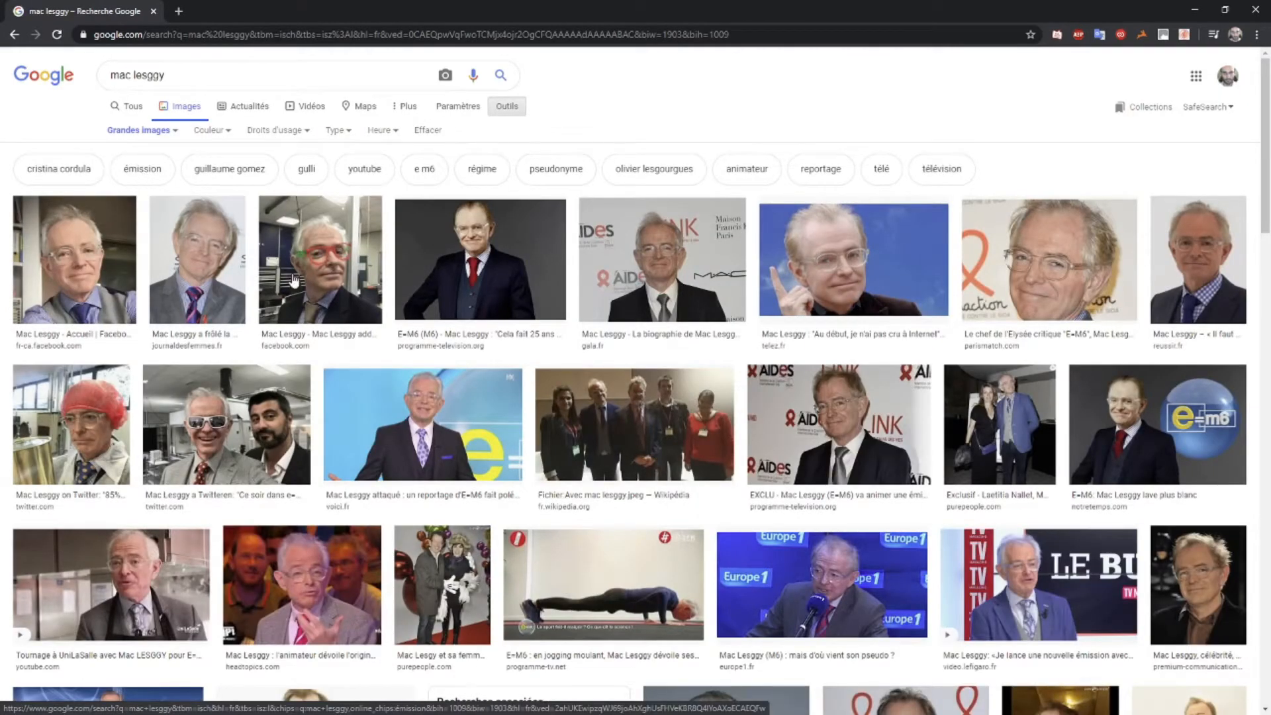
Preview the image-search portrait of the man with a red tie on a grey background, and copy the image
left_click(498, 268)
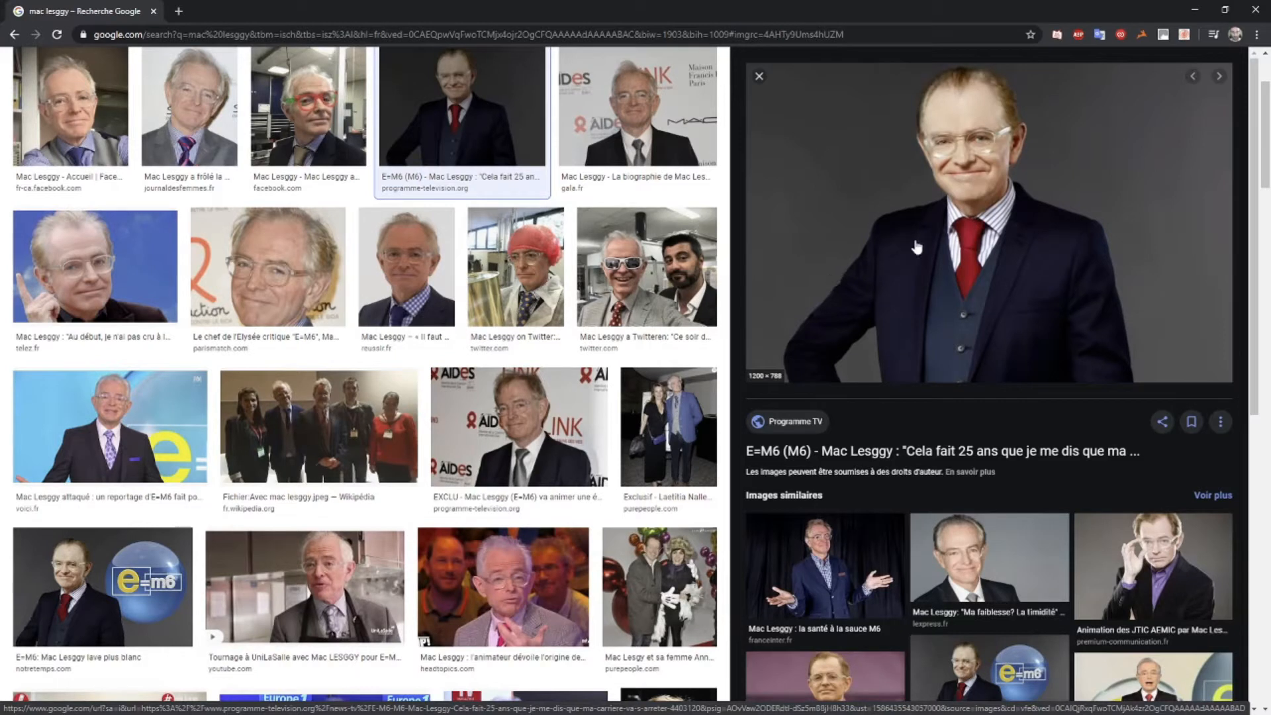
right_click(932, 230)
left_click(997, 389)
left_click(1190, 12)
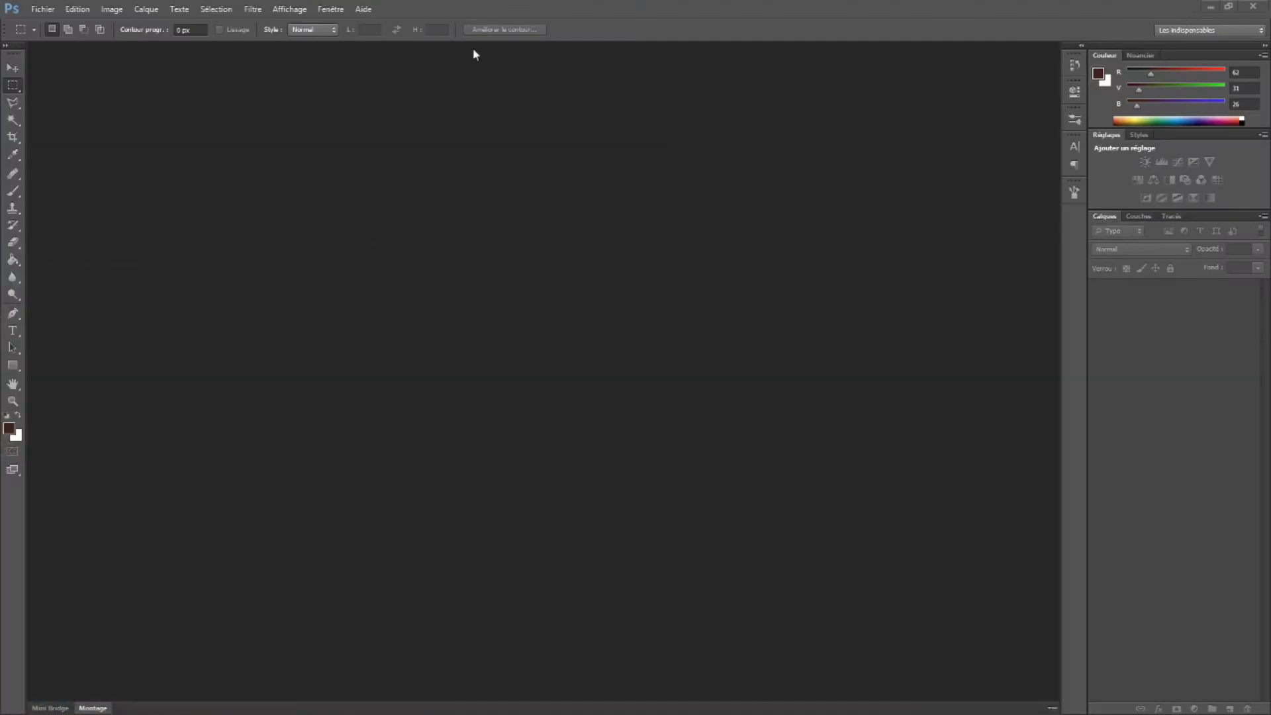
Create a new 1200 × 788 pixel RGB document with a transparent background in Photoshop and paste the copied portrait into it
left_click(41, 9)
left_click(54, 26)
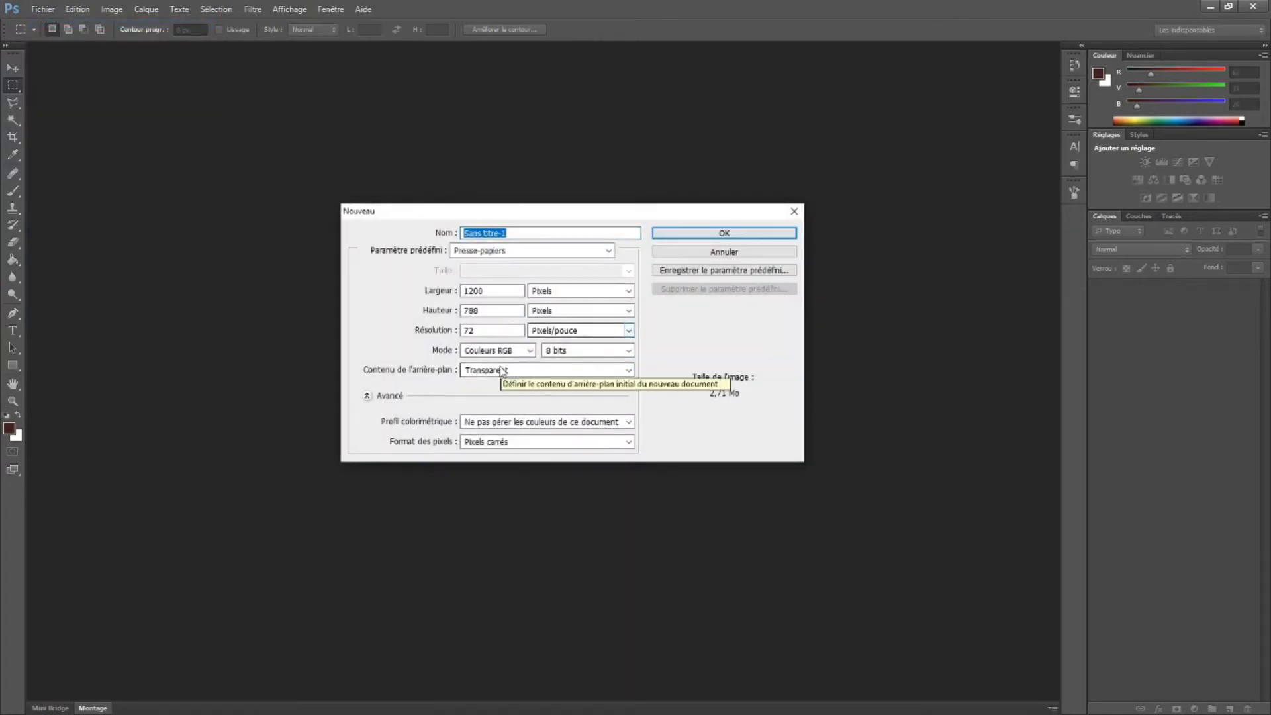
left_click(704, 233)
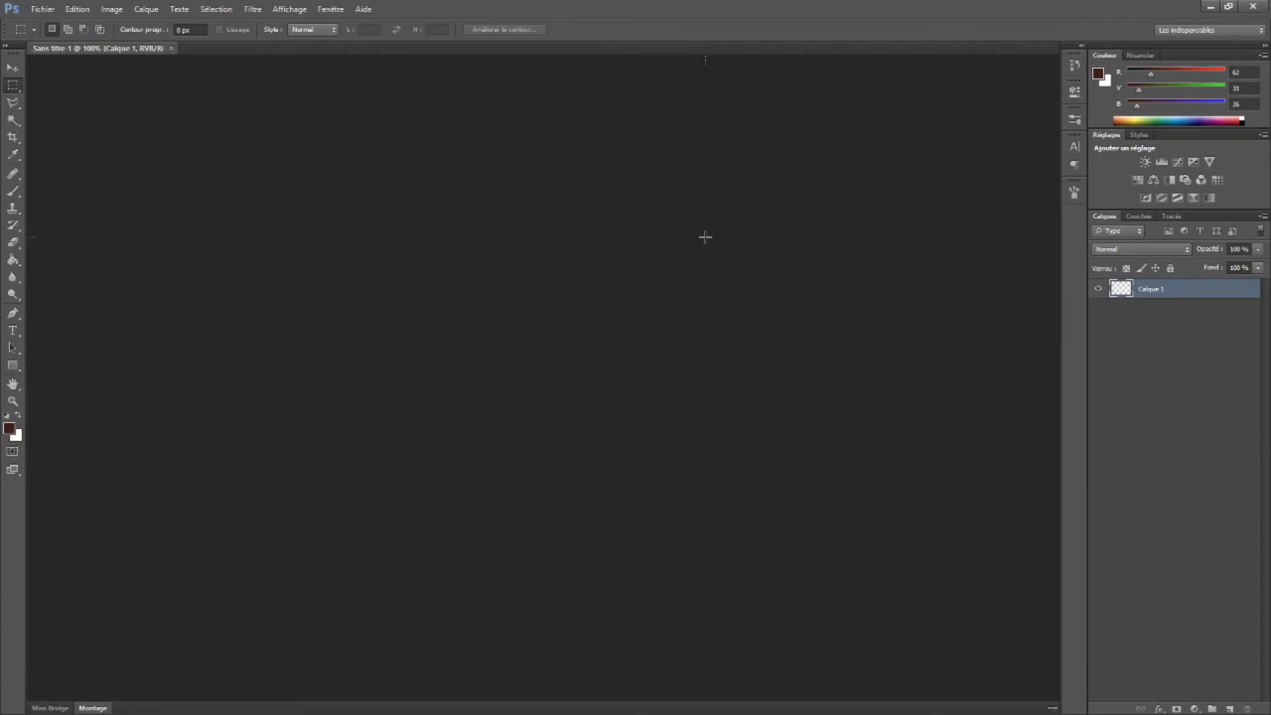
key("ctrl+v")
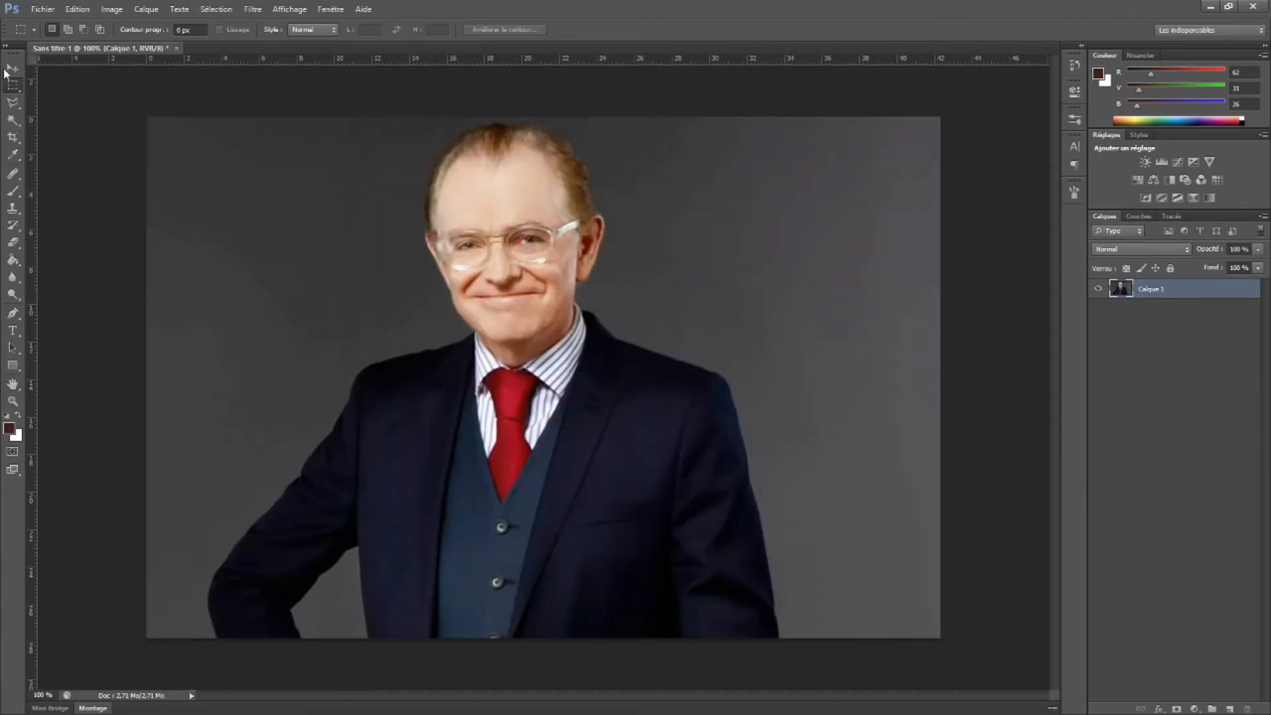
key("v")
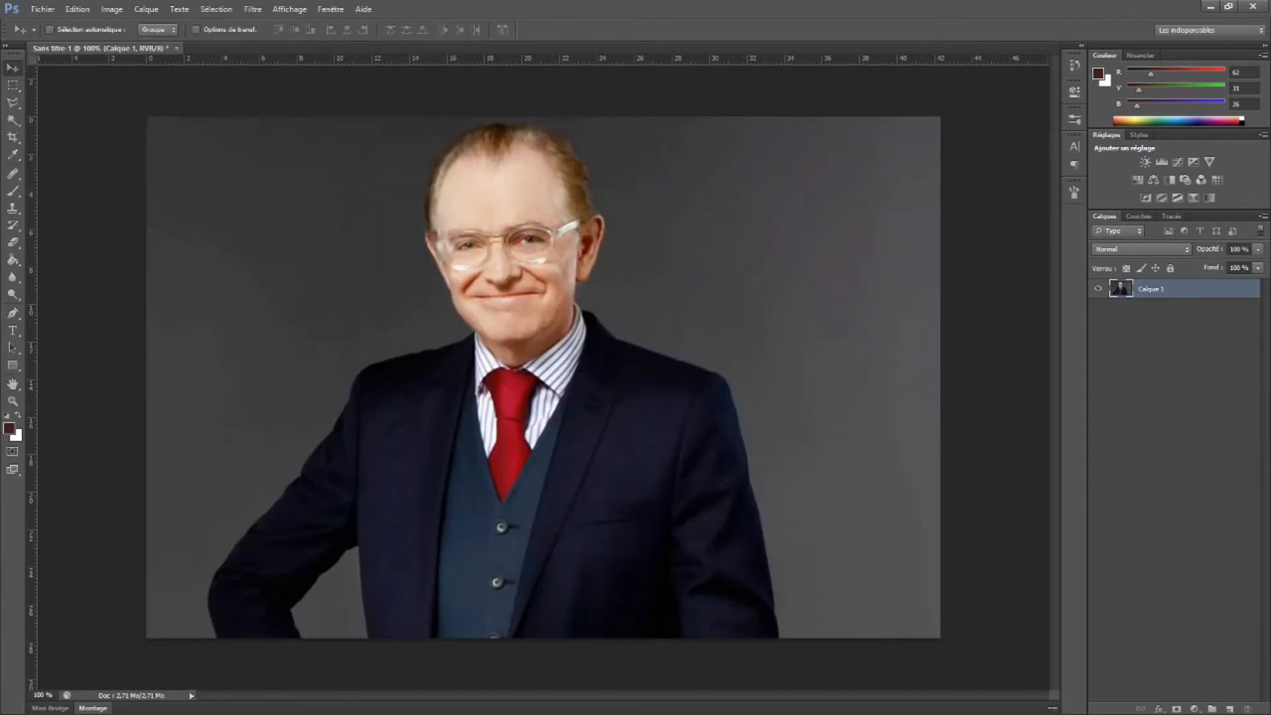
Add a Brightness/Contrast adjustment layer above the portrait with brightness -150 and contrast 100
left_click(1196, 709)
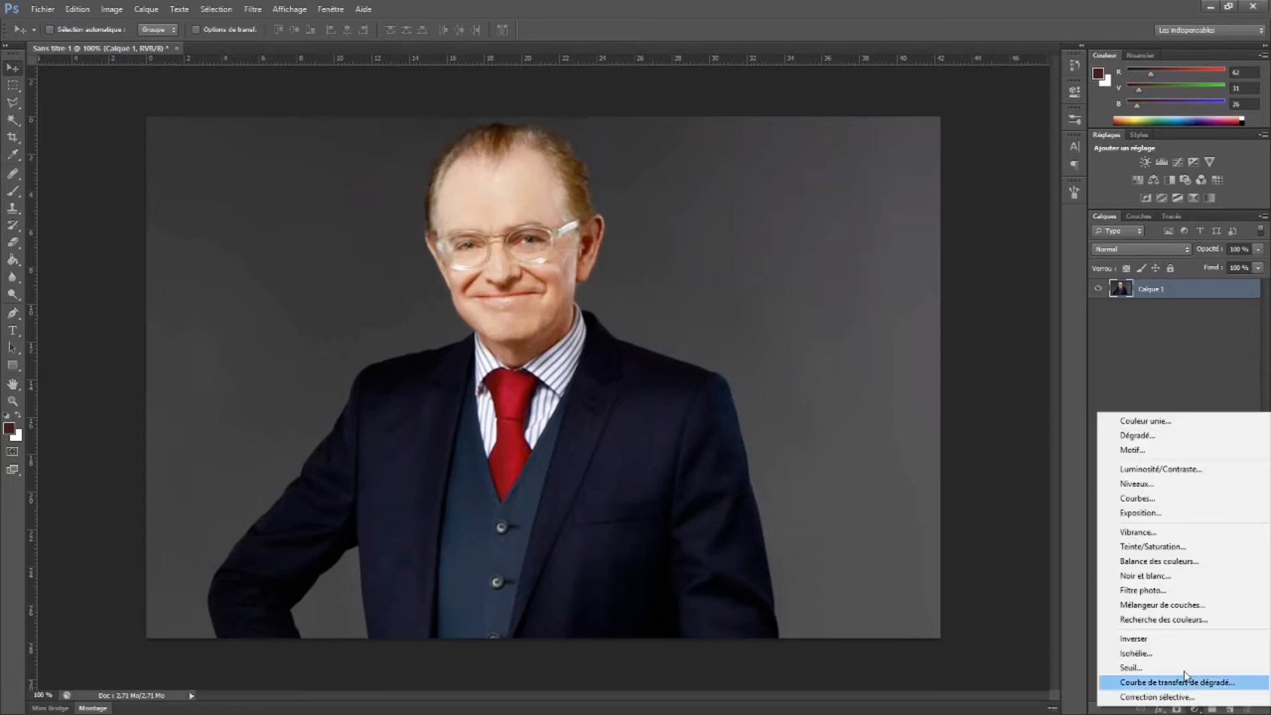
left_click(1162, 470)
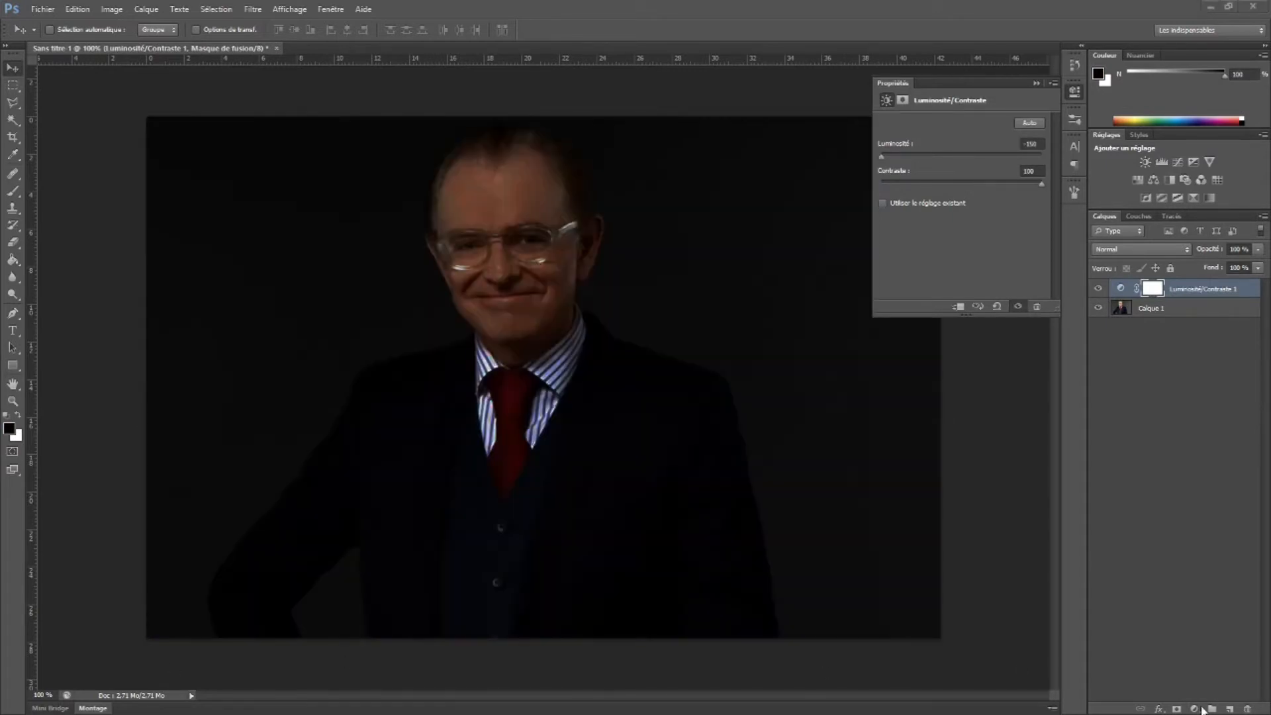
Add a Hue/Saturation adjustment layer with colorizing (Redéfinir) enabled, hue 204 and saturation 25
left_click(1195, 709)
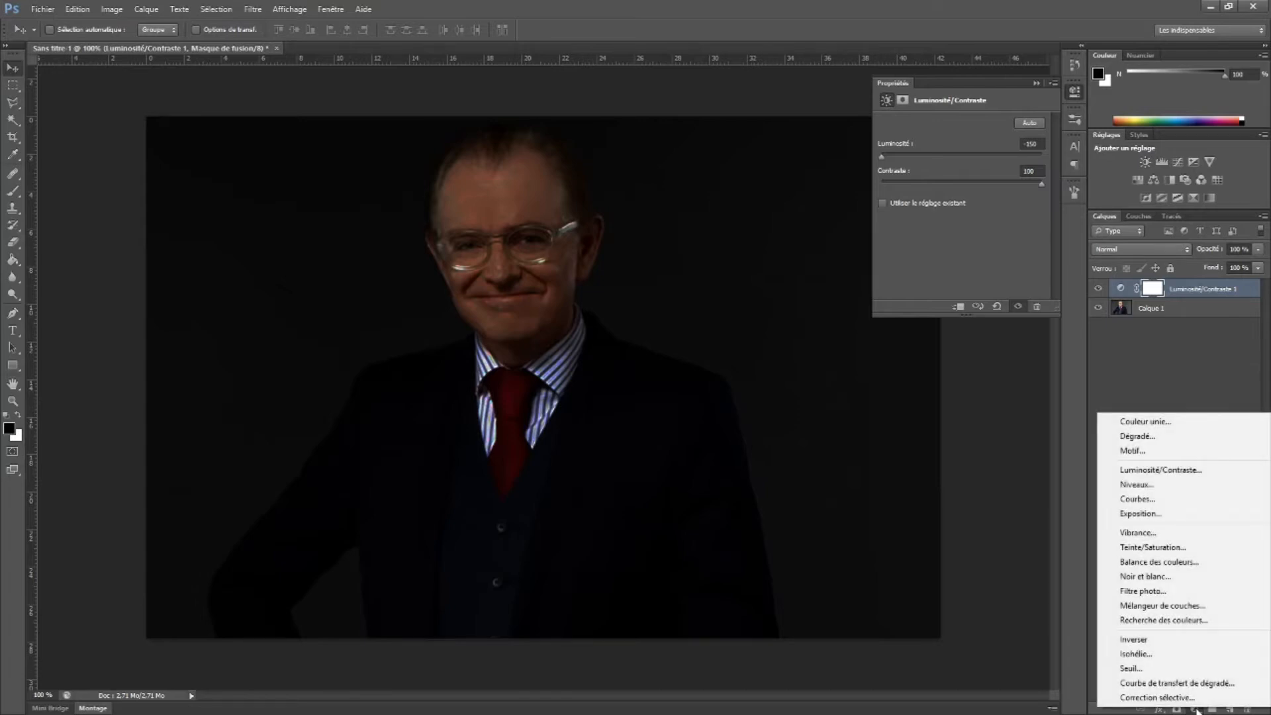
left_click(1164, 547)
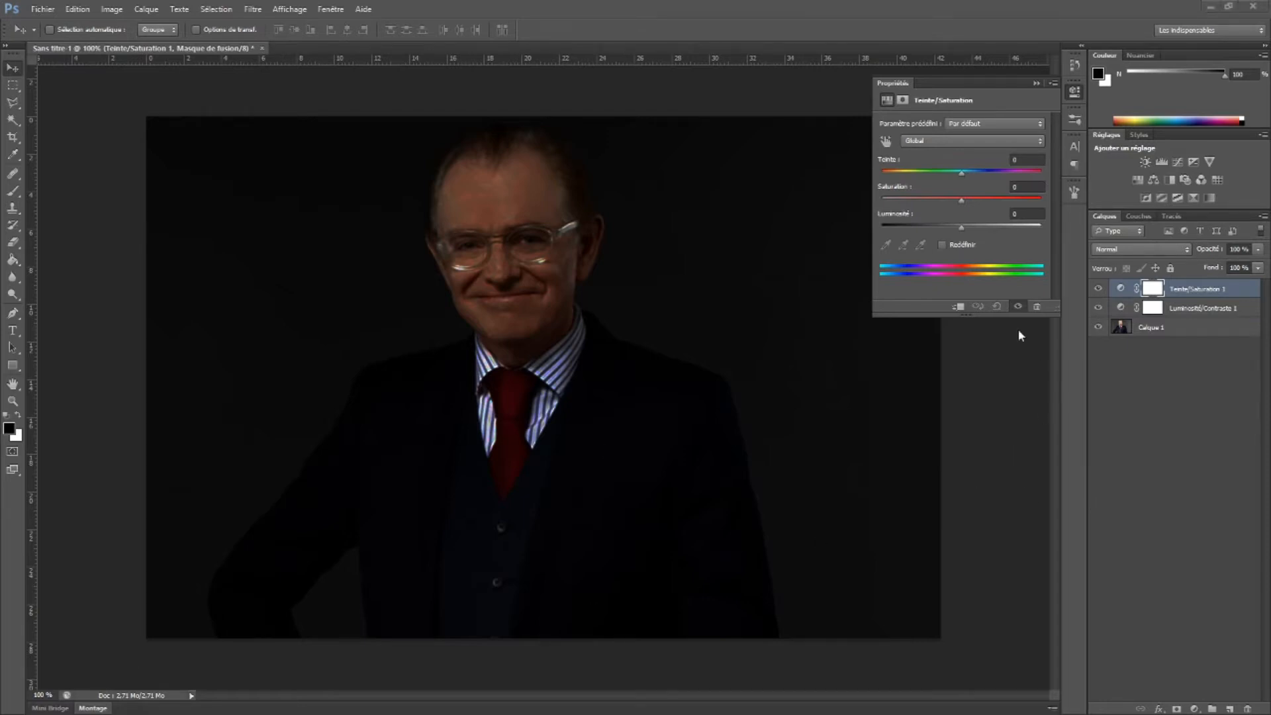
left_click(943, 245)
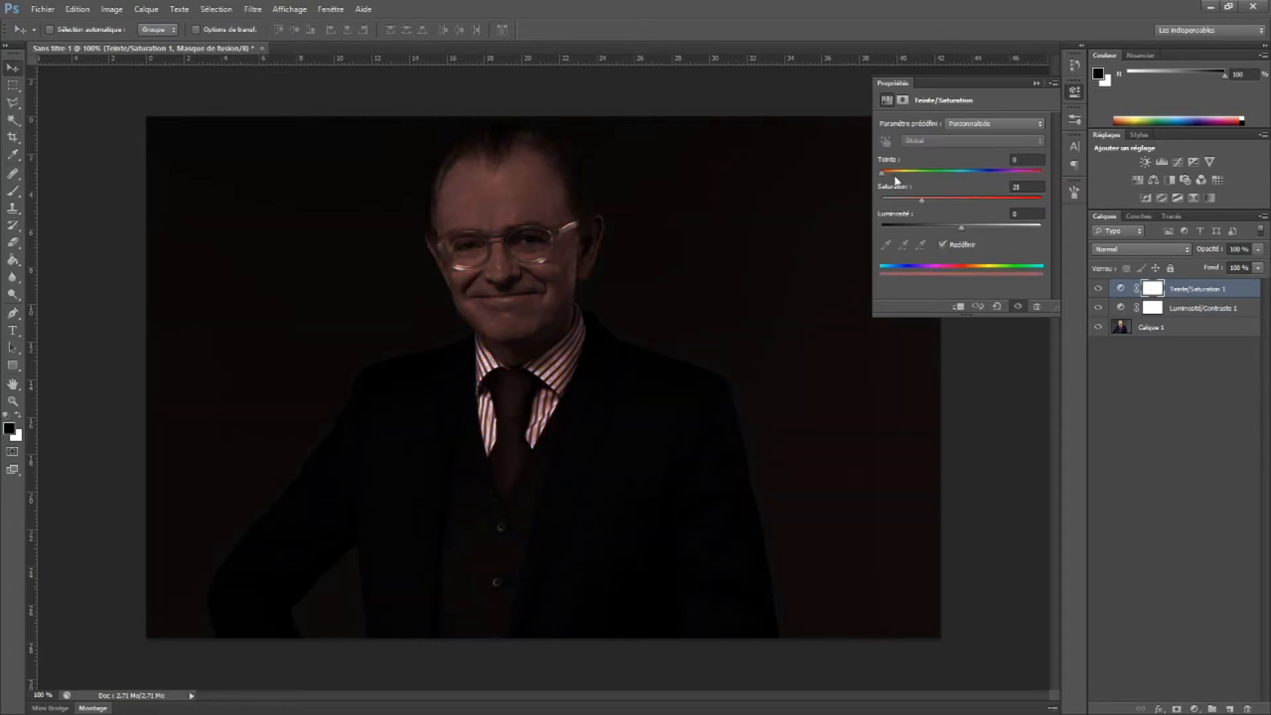
left_click_drag(882, 173, 974, 171)
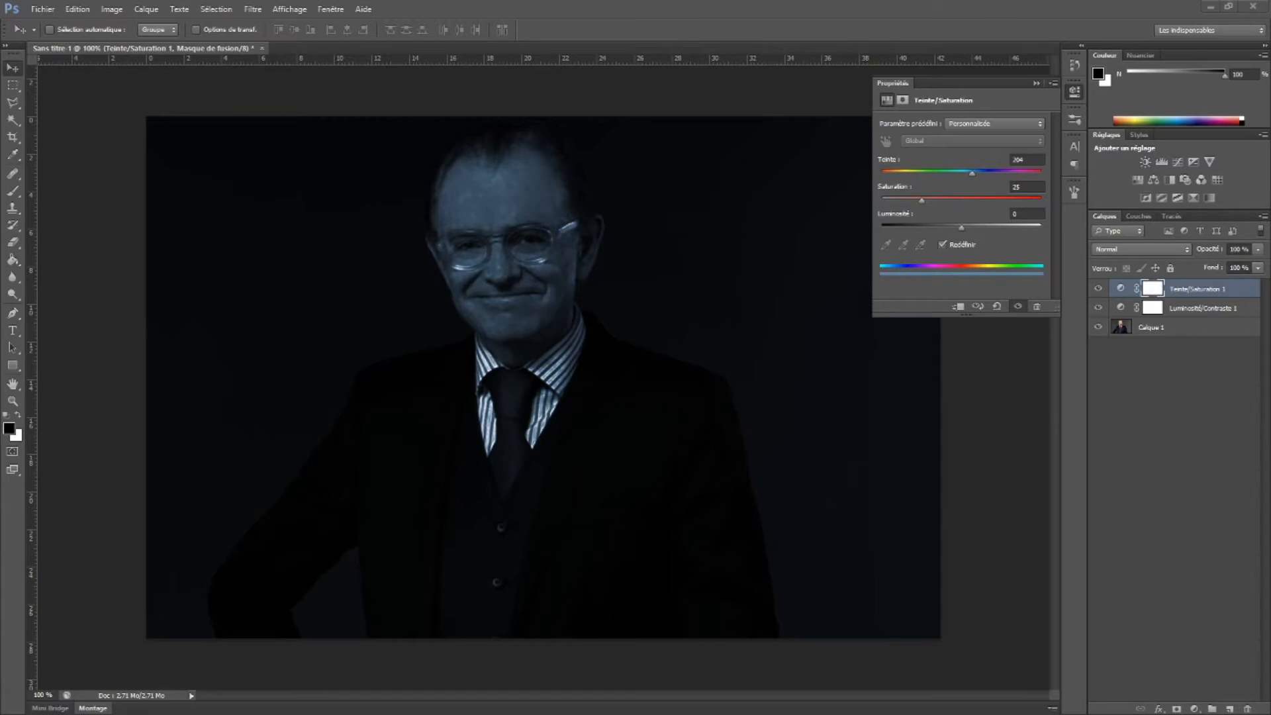
Add a Levels adjustment layer with midtone input 0.64, white input 157 and white output 163
left_click(1196, 709)
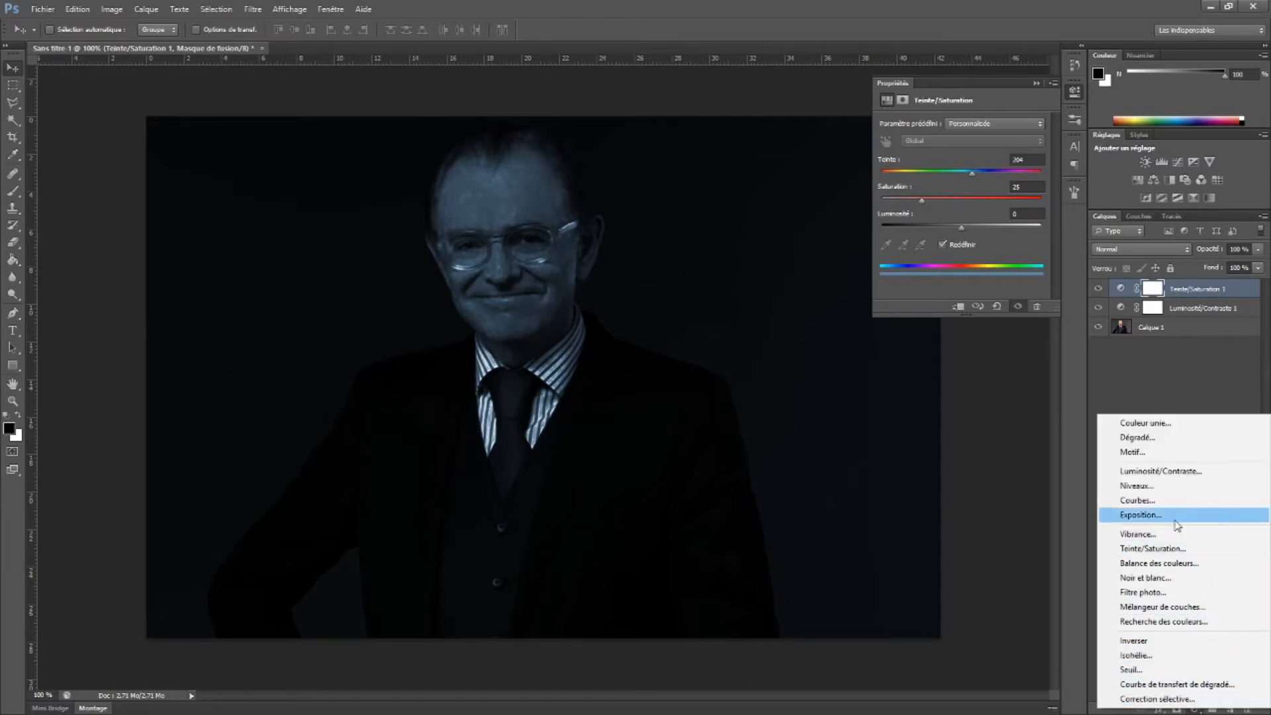
left_click(1158, 487)
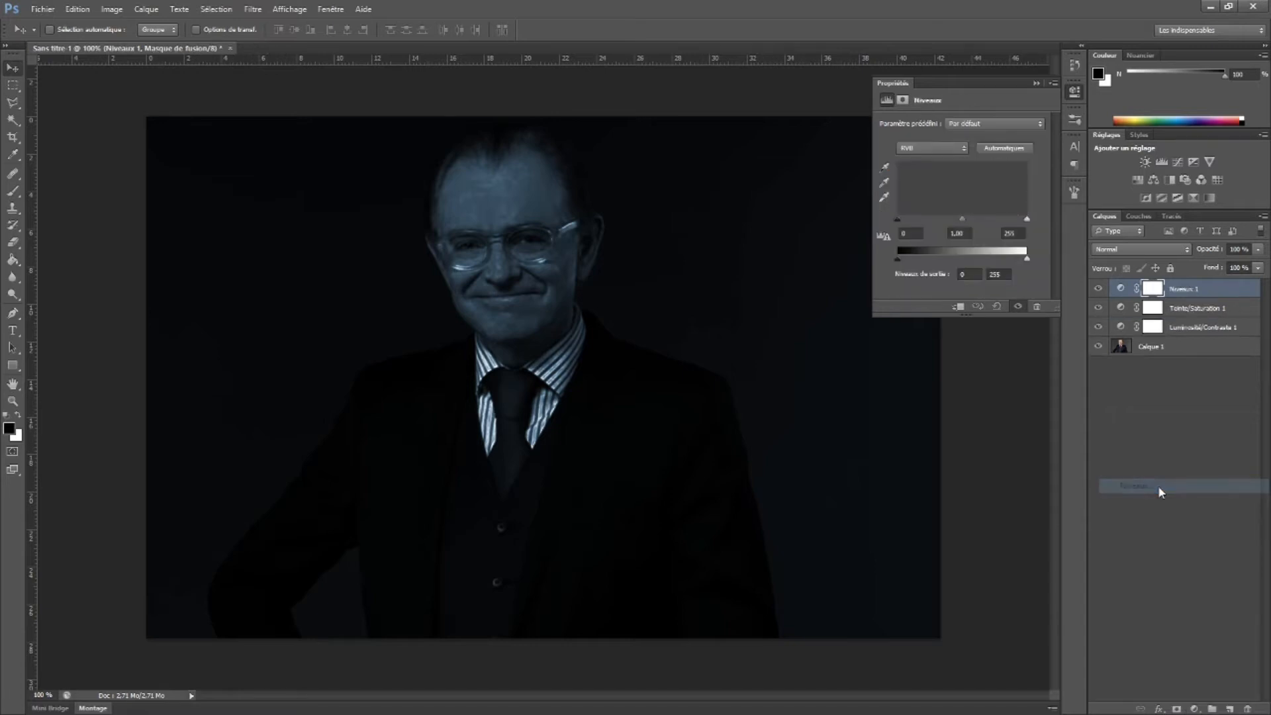
left_click_drag(1028, 219, 984, 223)
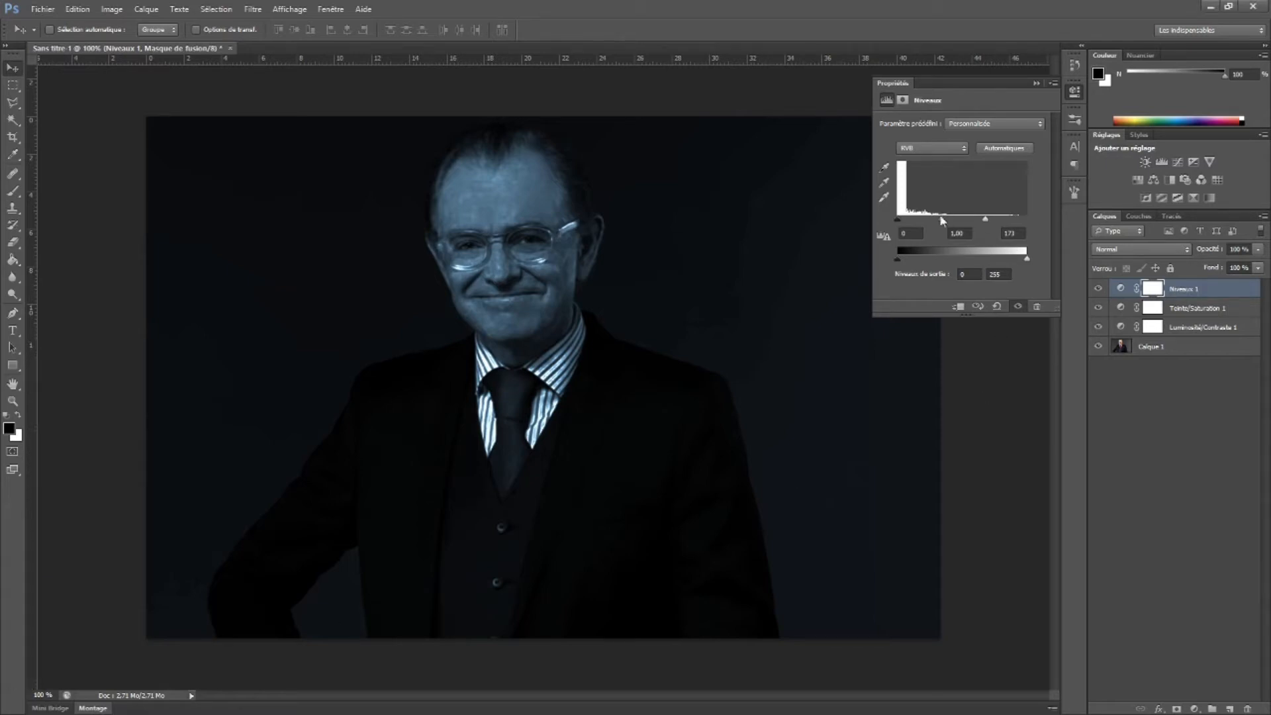
left_click_drag(944, 217, 973, 223)
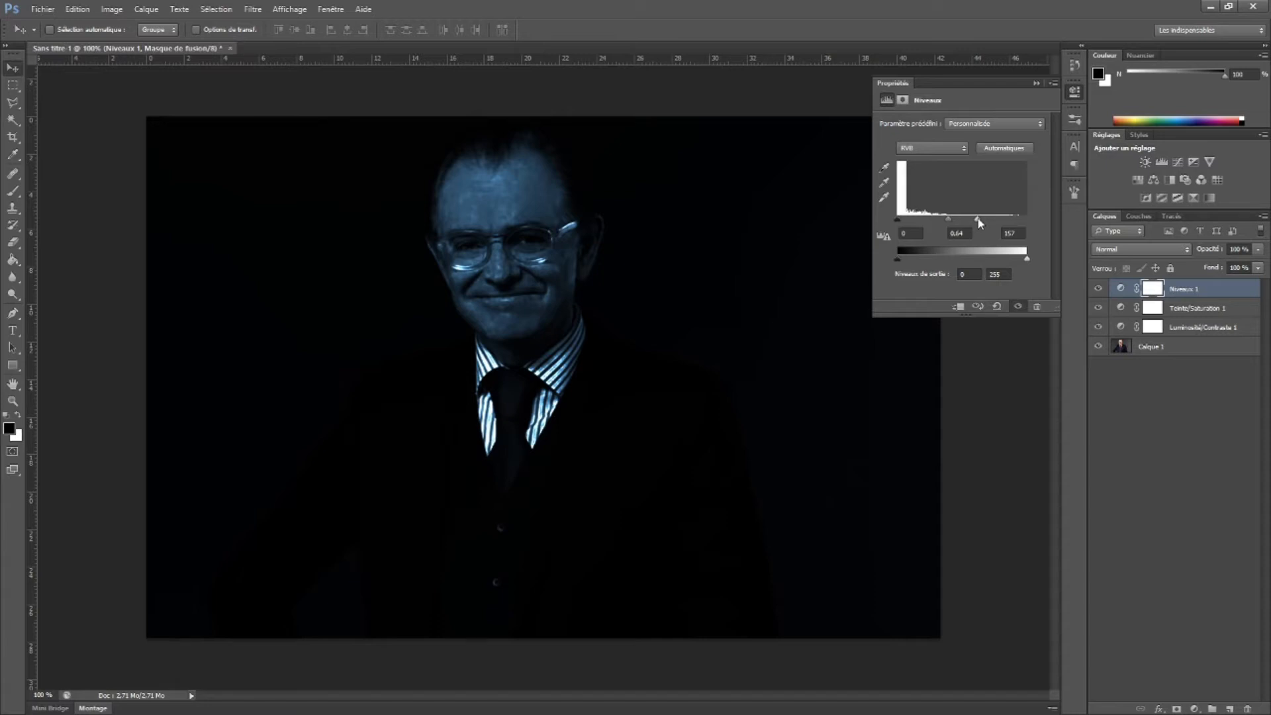
left_click_drag(1027, 259, 981, 257)
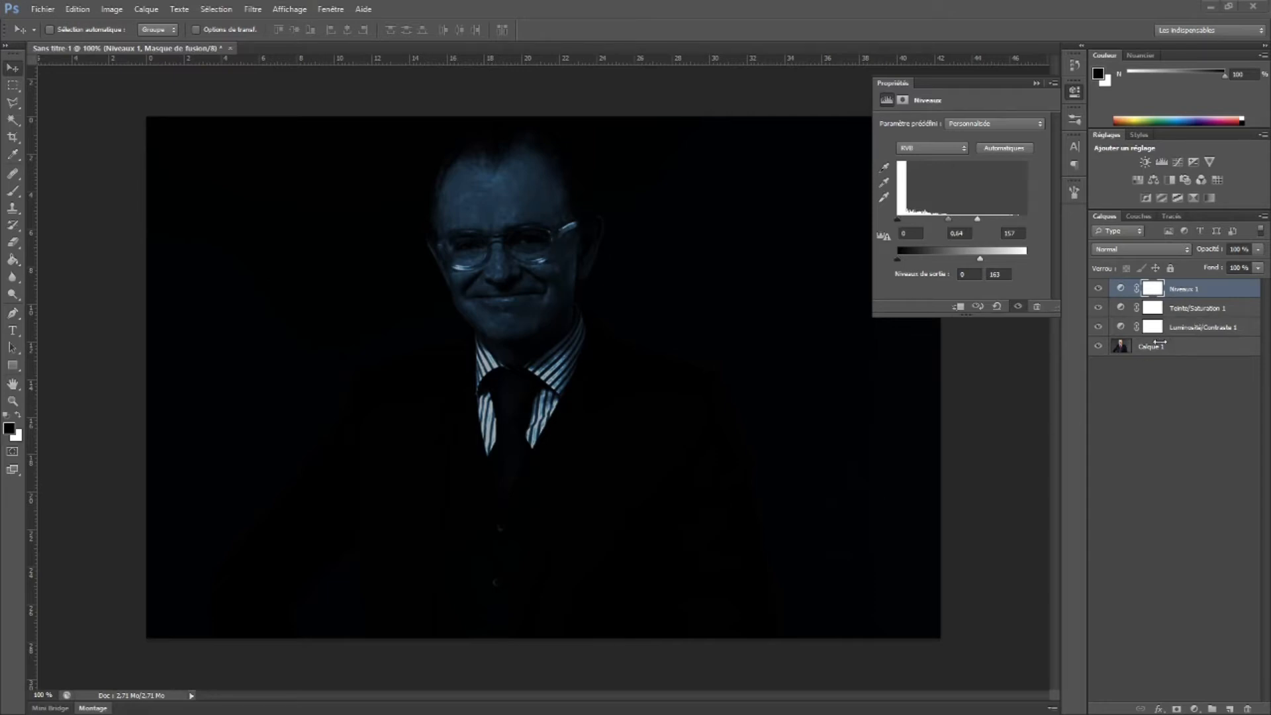
Duplicate the portrait layer Calque 1 and place the copy above all adjustment layers
left_click_drag(1149, 354, 1230, 710)
left_click_drag(1135, 344, 1151, 285)
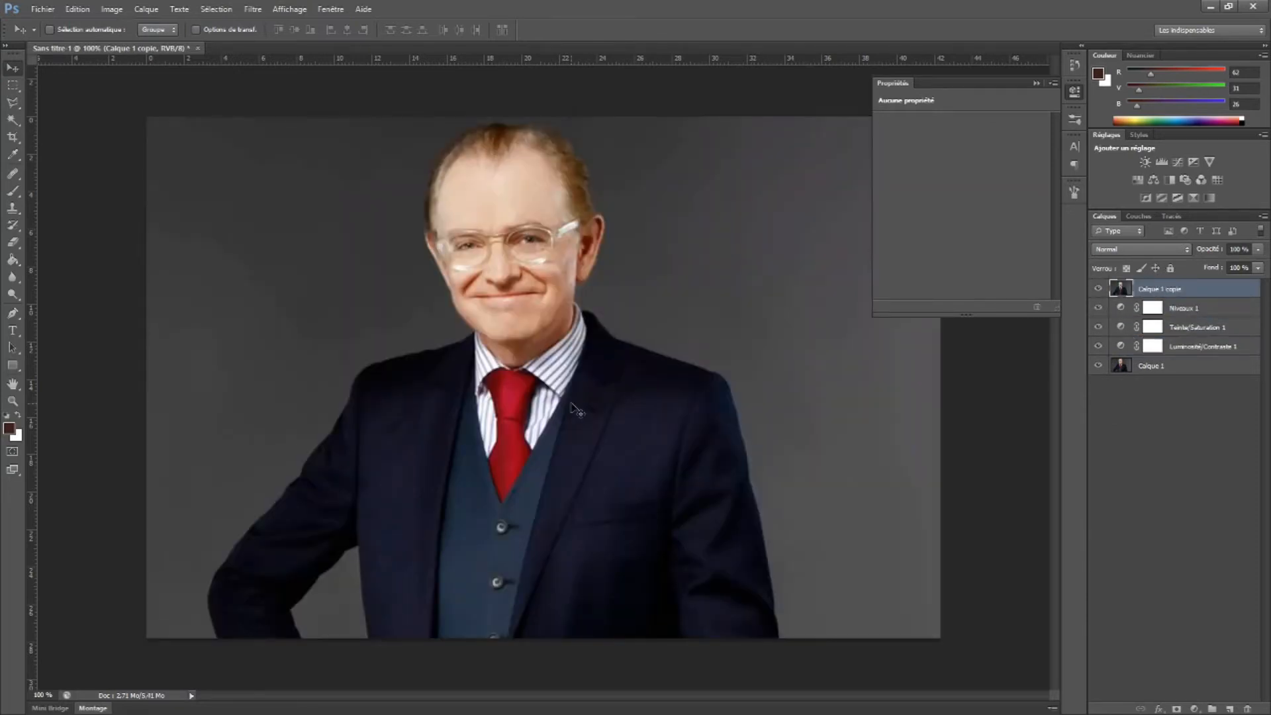
Trace the upper edge of the glasses with the Pen tool, from the tip of the visible temple across the bridge to the opposite hinge
scroll(546, 286, "up", 2)
scroll(545, 286, "up", 5)
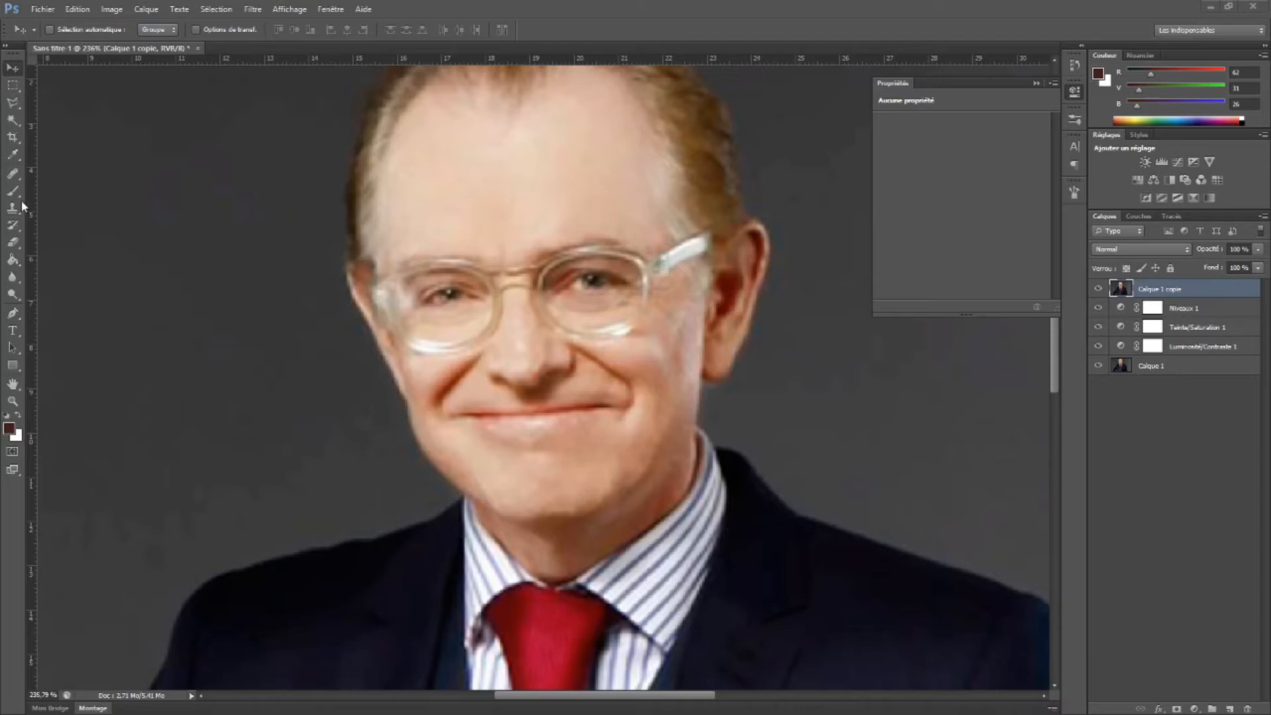
left_click(17, 315)
left_click(15, 319)
left_click(15, 319)
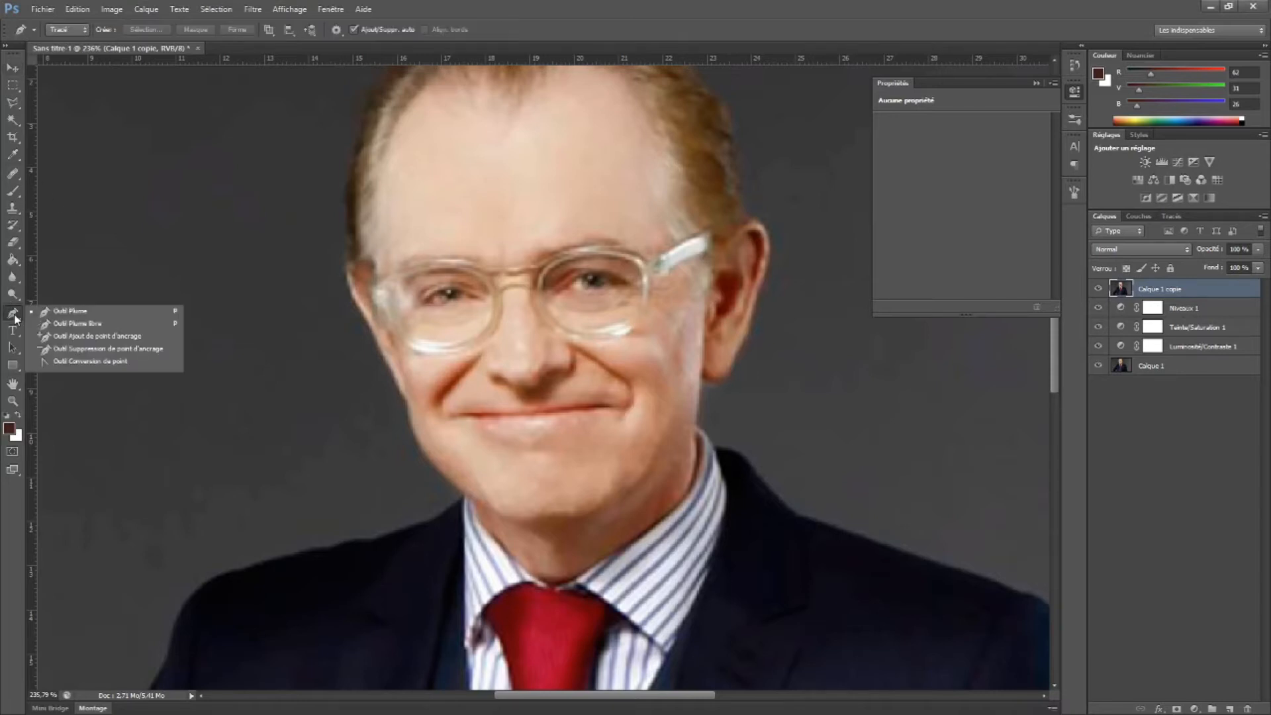
left_click(68, 314)
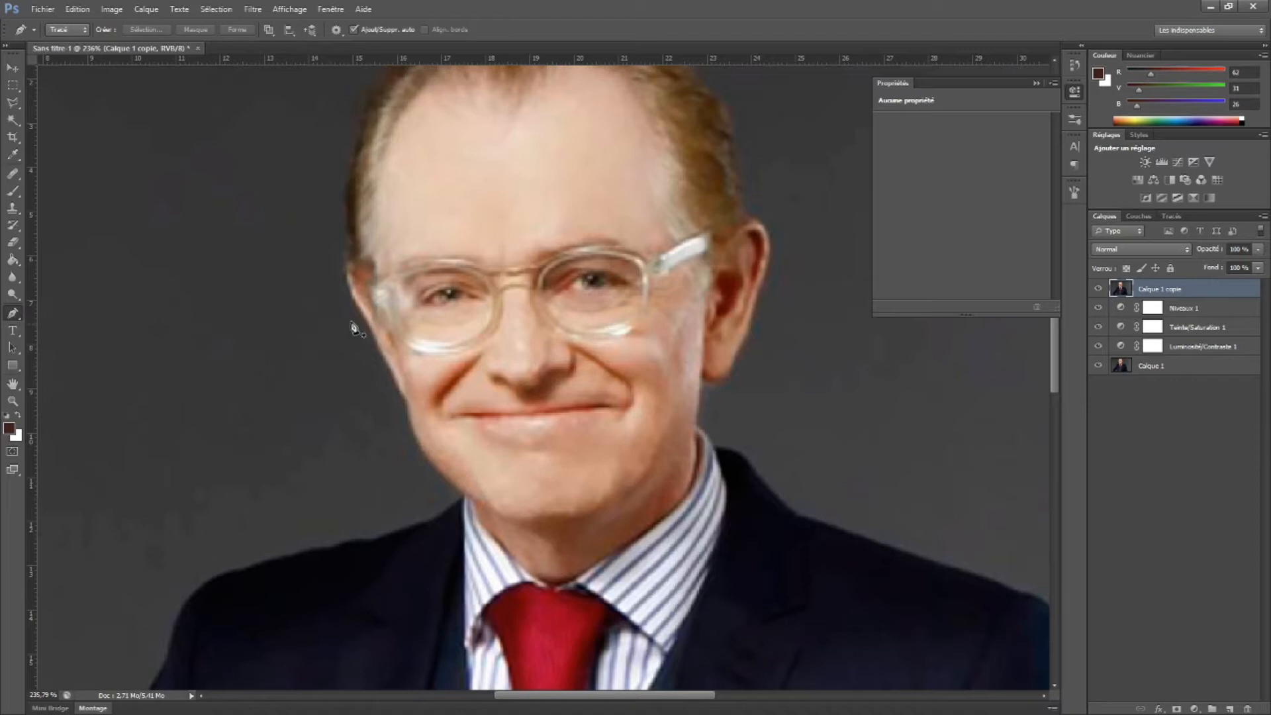
scroll(710, 232, "up", 1)
left_click(712, 231)
left_click(653, 263)
left_click_drag(636, 275, 627, 280)
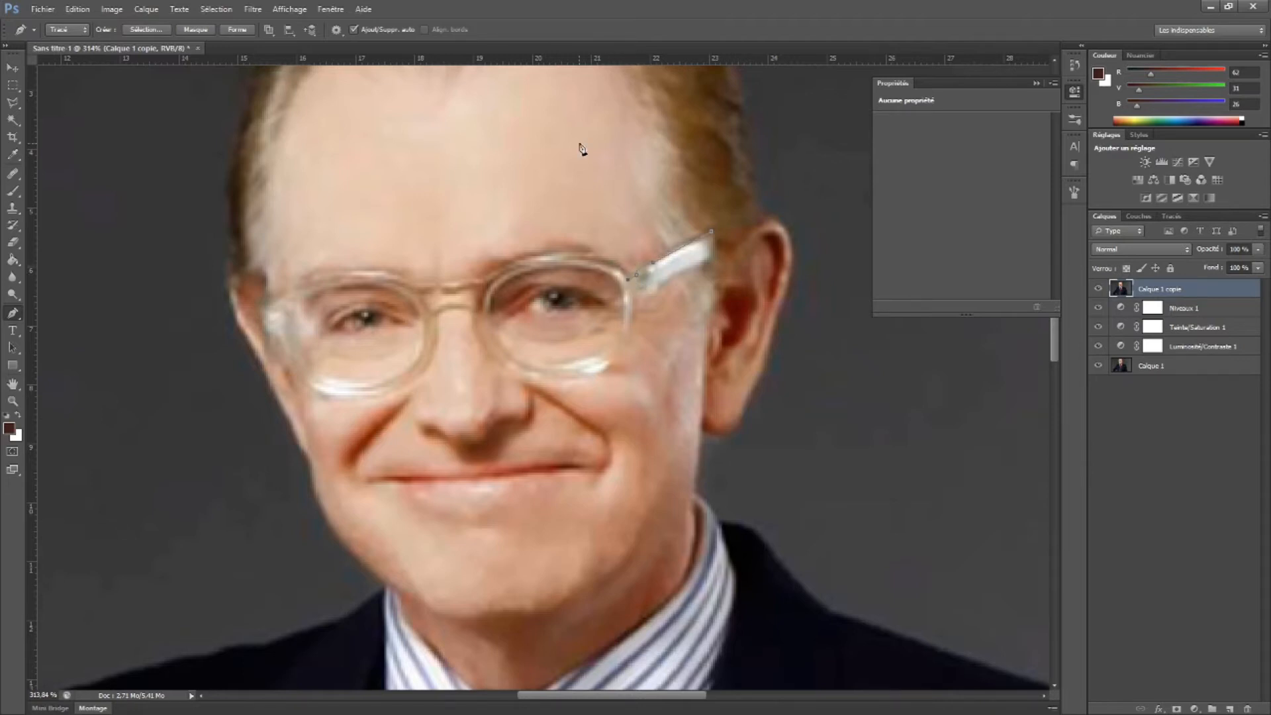
left_click_drag(490, 282, 519, 265)
left_click(419, 290)
left_click_drag(362, 271, 318, 273)
left_click(289, 296)
left_click(267, 305)
Continue the path along the lower edge of both rims and under the bridge, and close it at the temple tip
left_click_drag(268, 335, 286, 360)
left_click_drag(333, 398, 438, 360)
left_click_drag(437, 316, 507, 334)
left_click(437, 317, "alt")
left_click(479, 316, "alt")
left_click_drag(538, 375, 591, 375)
left_click_drag(616, 358, 613, 378)
key("ctrl+z")
left_click_drag(633, 294, 627, 234)
left_click(633, 294, "alt")
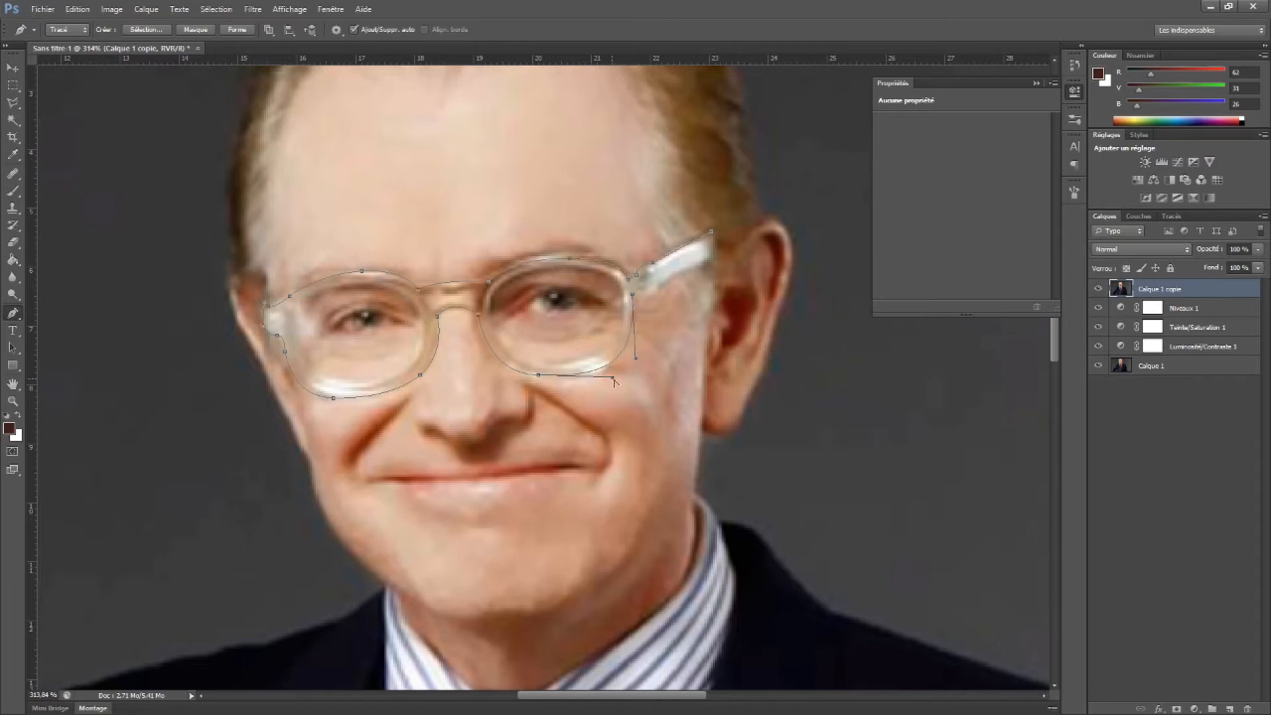
left_click(640, 290)
left_click_drag(647, 294, 655, 296)
left_click(659, 289)
left_click(713, 259)
left_click(711, 232)
Draw closed paths along the inner edges of both glasses rims to exclude the lenses
right_click(502, 290)
left_click(301, 309)
left_click_drag(366, 286, 406, 290)
left_click(425, 328)
left_click_drag(374, 379, 296, 333)
left_click(301, 311)
left_click_drag(578, 361, 551, 364)
left_click_drag(490, 315, 476, 267)
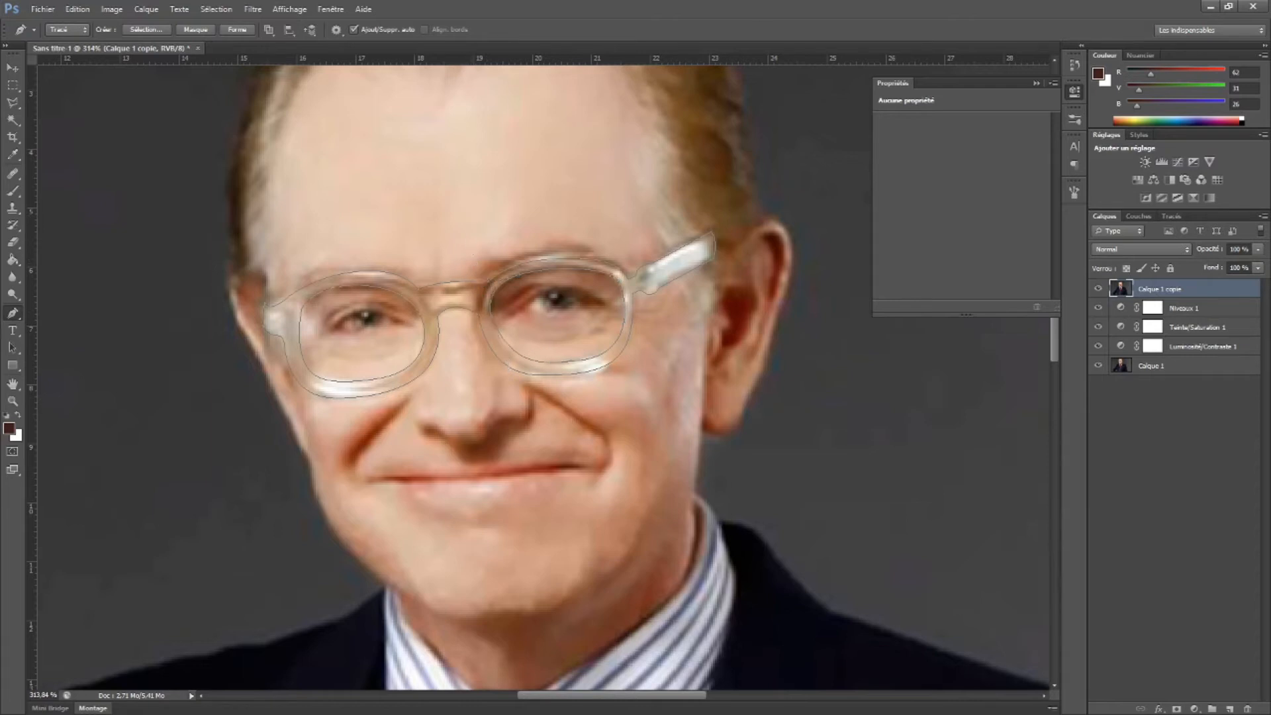
Convert the glasses path to a selection, mask the duplicate layer with it, and invert the layer's image colours
key("ctrl+Return")
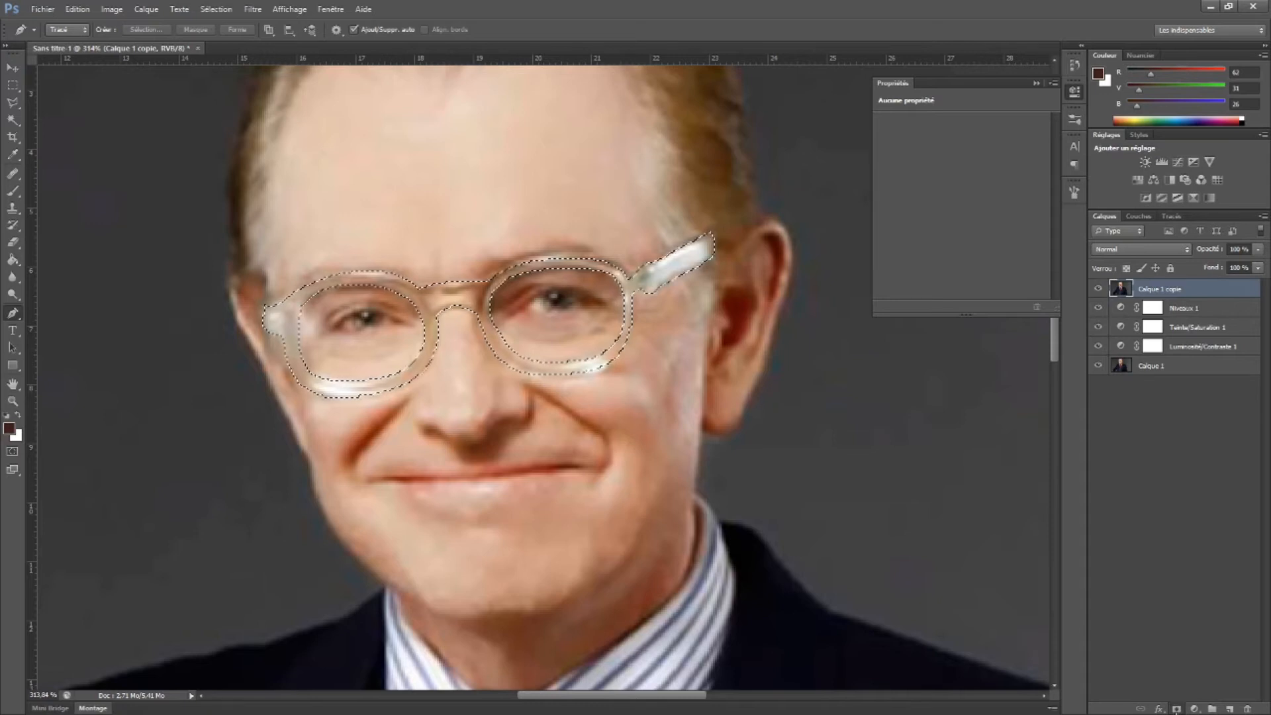
left_click(1176, 709)
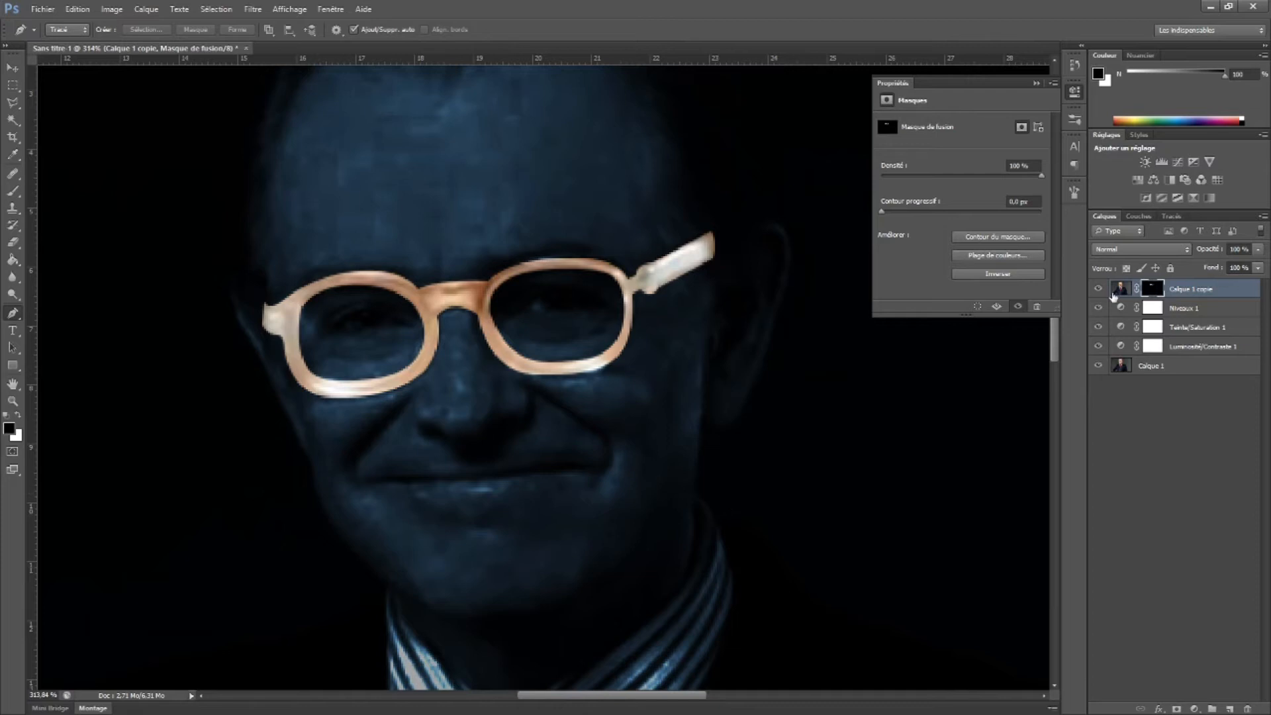
left_click(1121, 288)
left_click(111, 8)
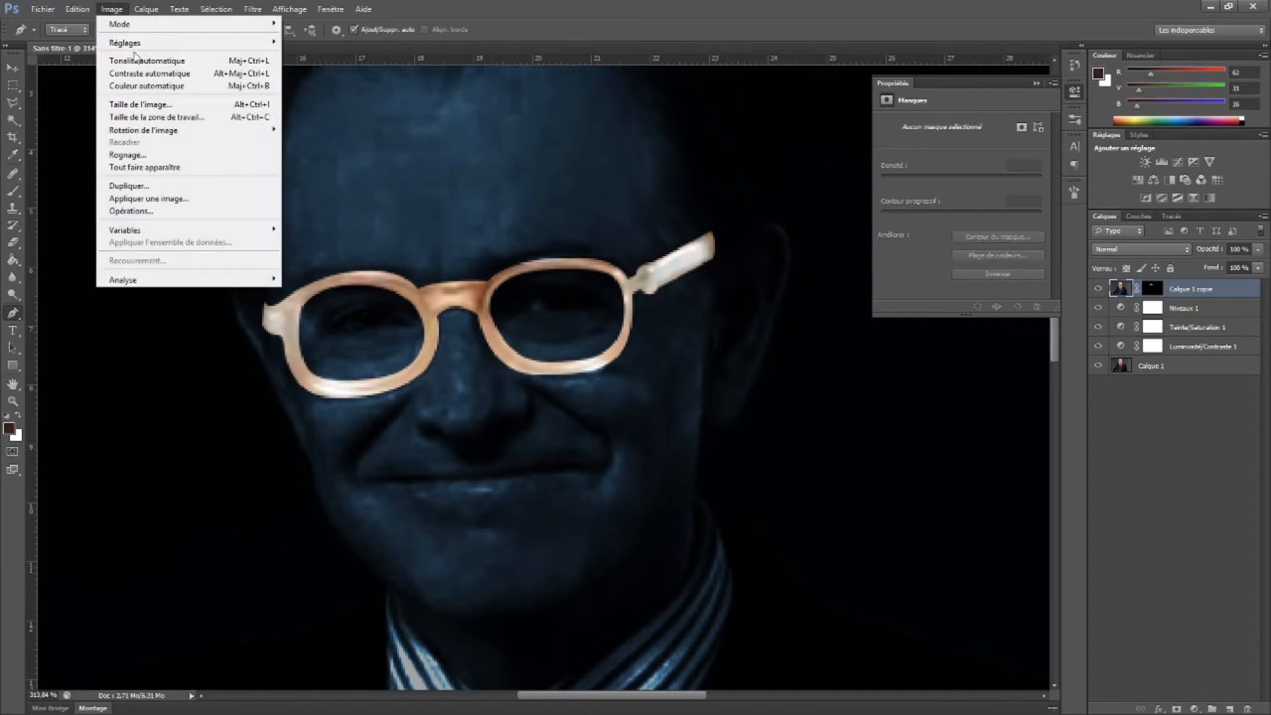
mouse_move(233, 47)
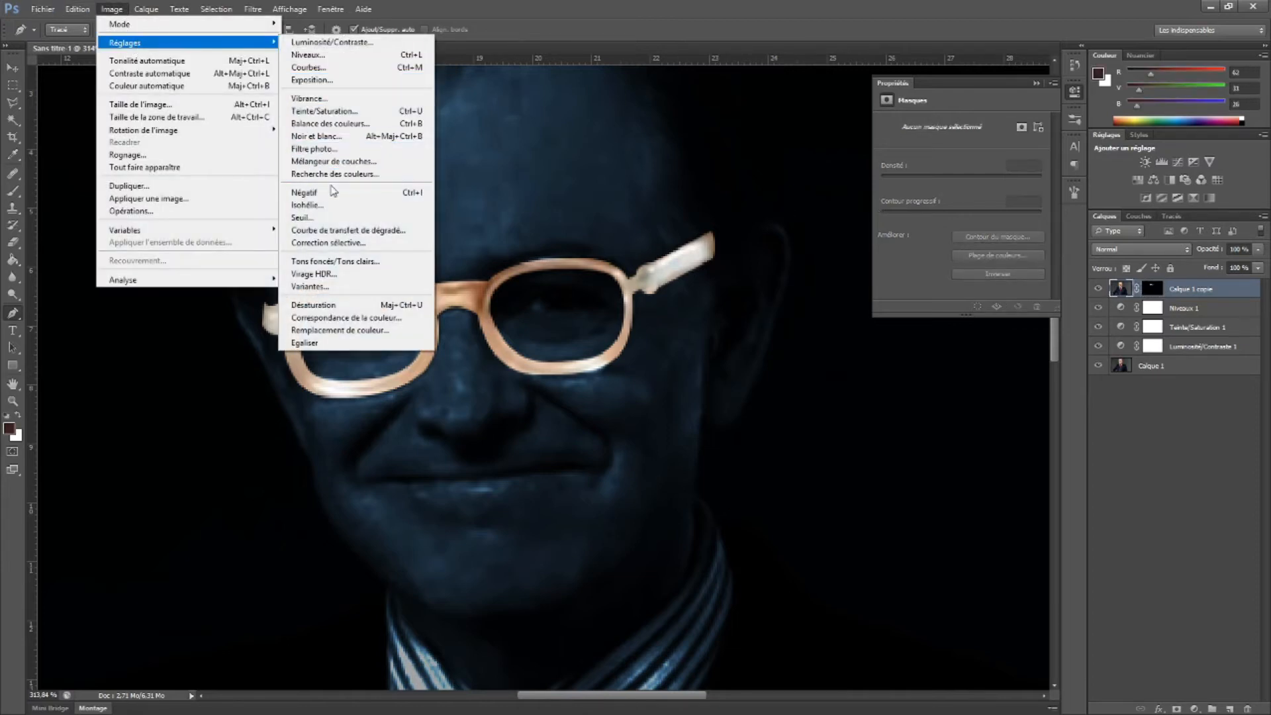
left_click(328, 193)
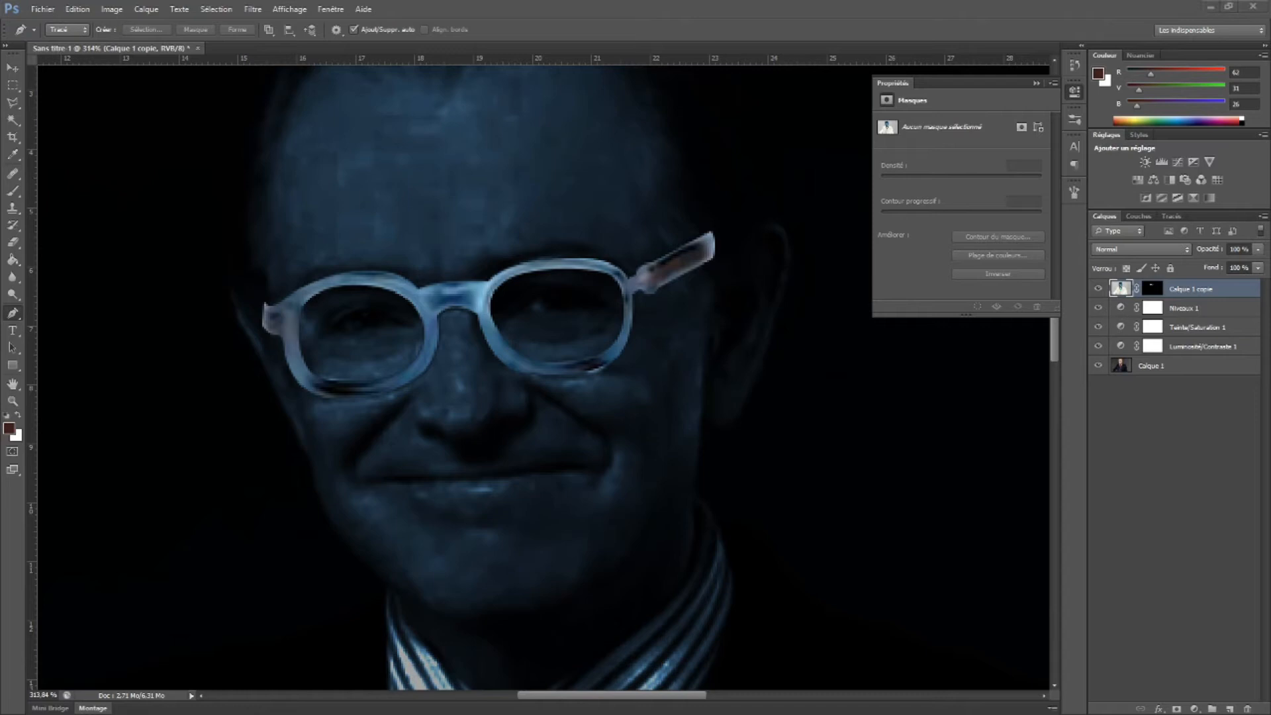
Apply Hue/Saturation to the glasses image without colorizing, using hue -18, saturation about +56 and lightness +26
left_click(112, 9)
mouse_move(125, 43)
left_click(347, 112)
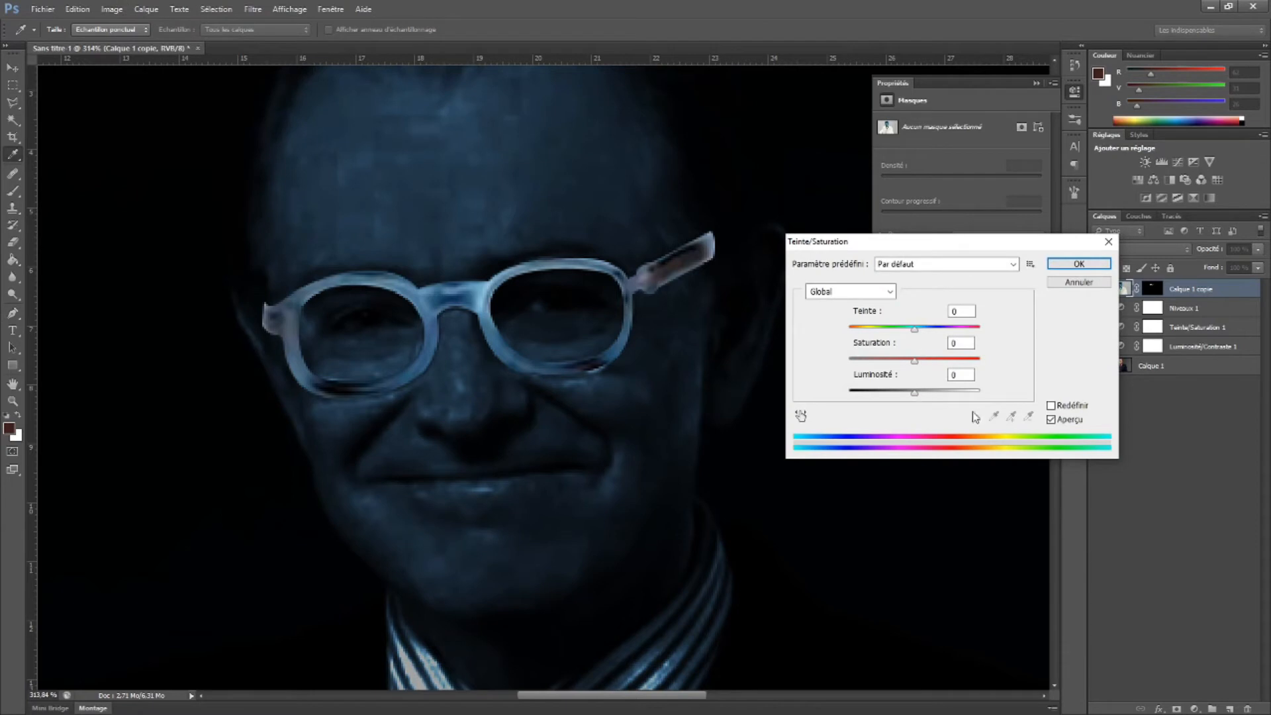
left_click(1052, 405)
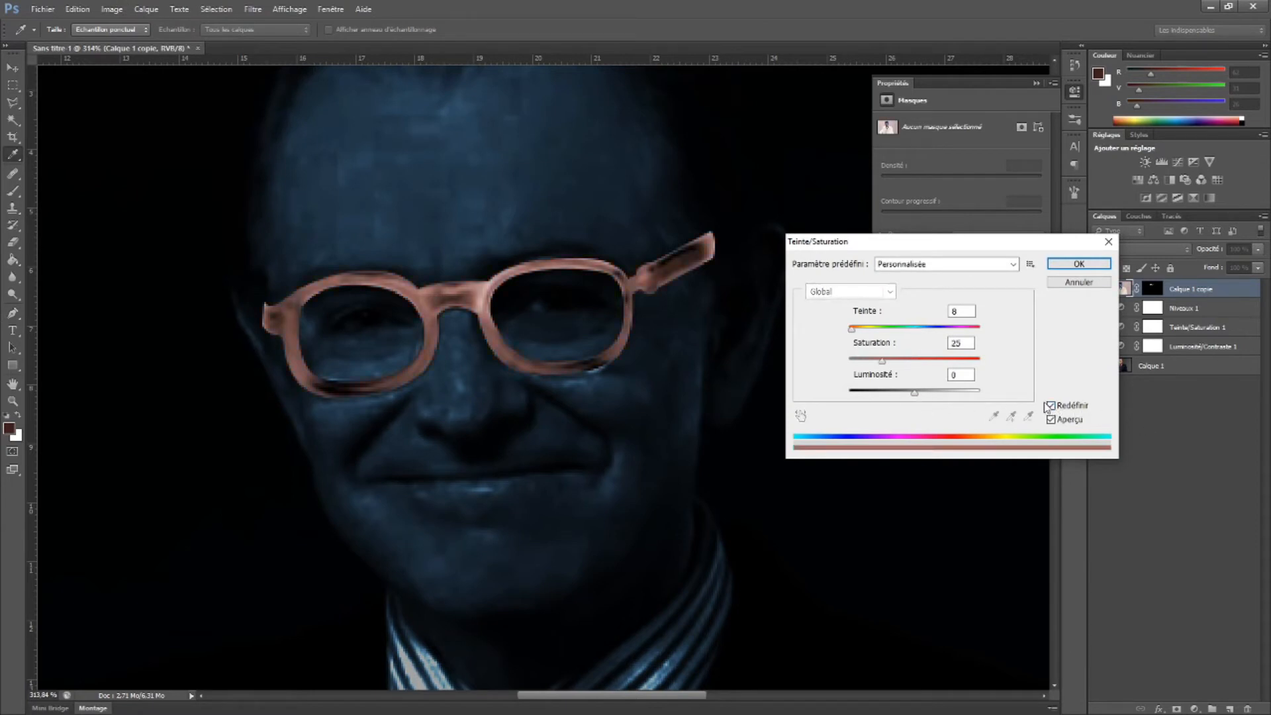
mouse_move(914, 393)
left_mouse_down()
mouse_move(960, 401)
mouse_move(933, 394)
left_mouse_up()
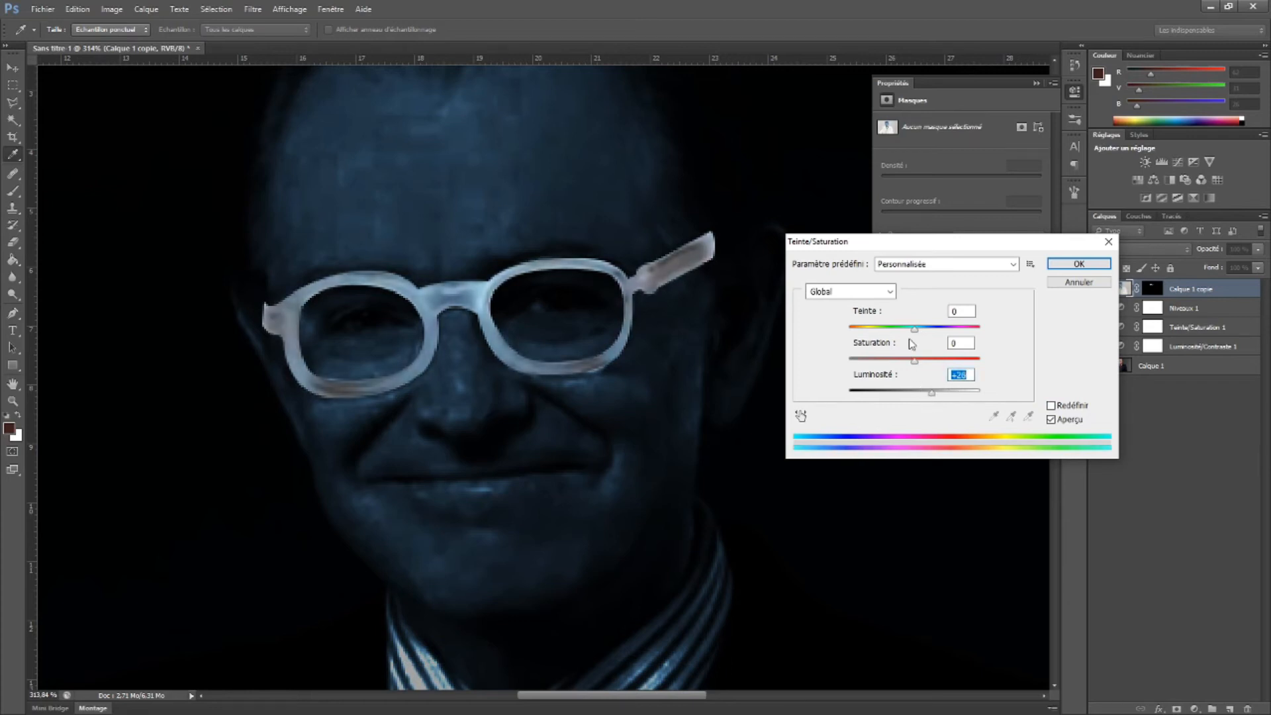
left_click_drag(915, 331, 952, 362)
left_click_drag(957, 364, 950, 368)
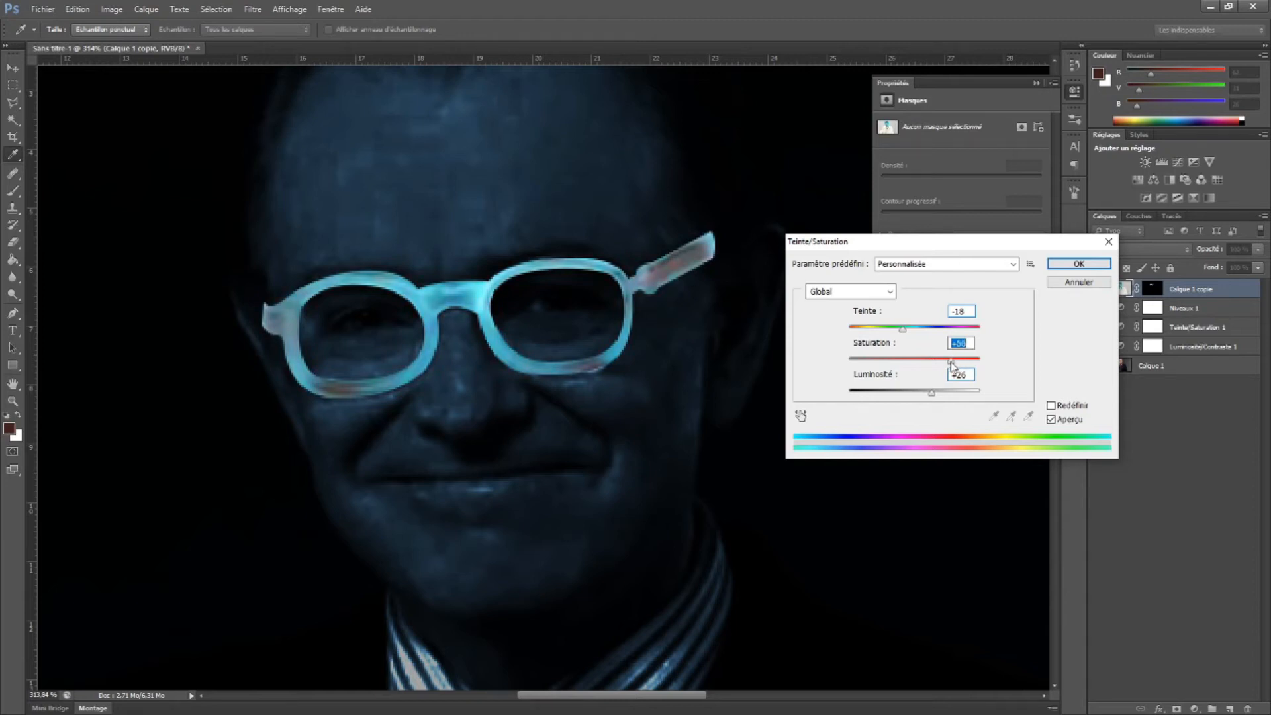
left_click(1063, 263)
key("p")
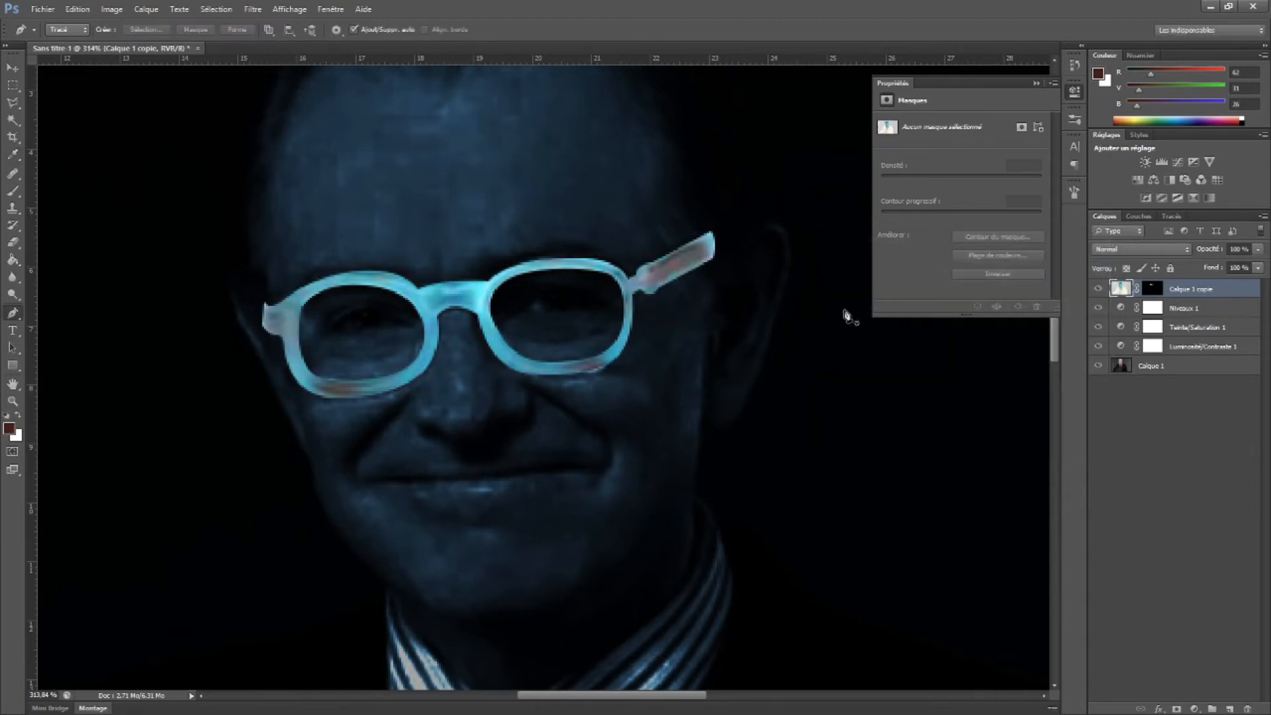
left_click(13, 401)
left_click_drag(656, 382, 621, 435)
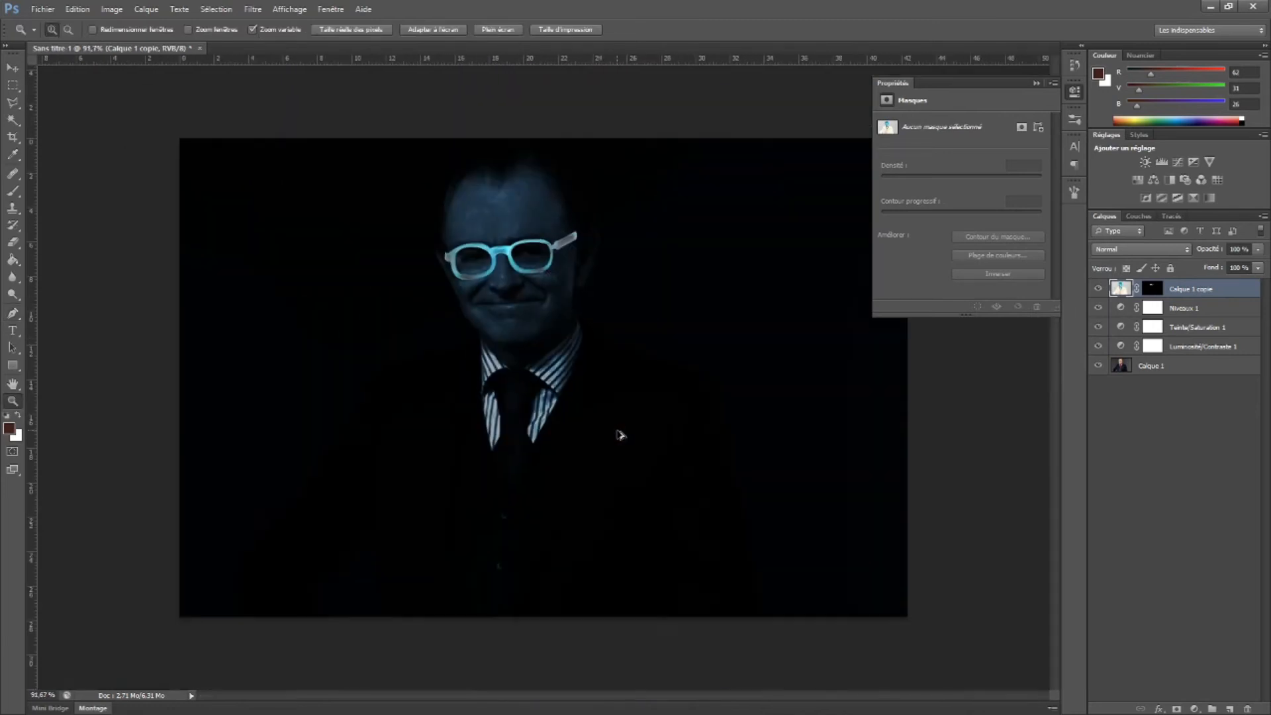
Apply a Gaussian Blur with a radius of just over 1 pixel to the inverted glasses image
scroll(573, 310, "up", 3)
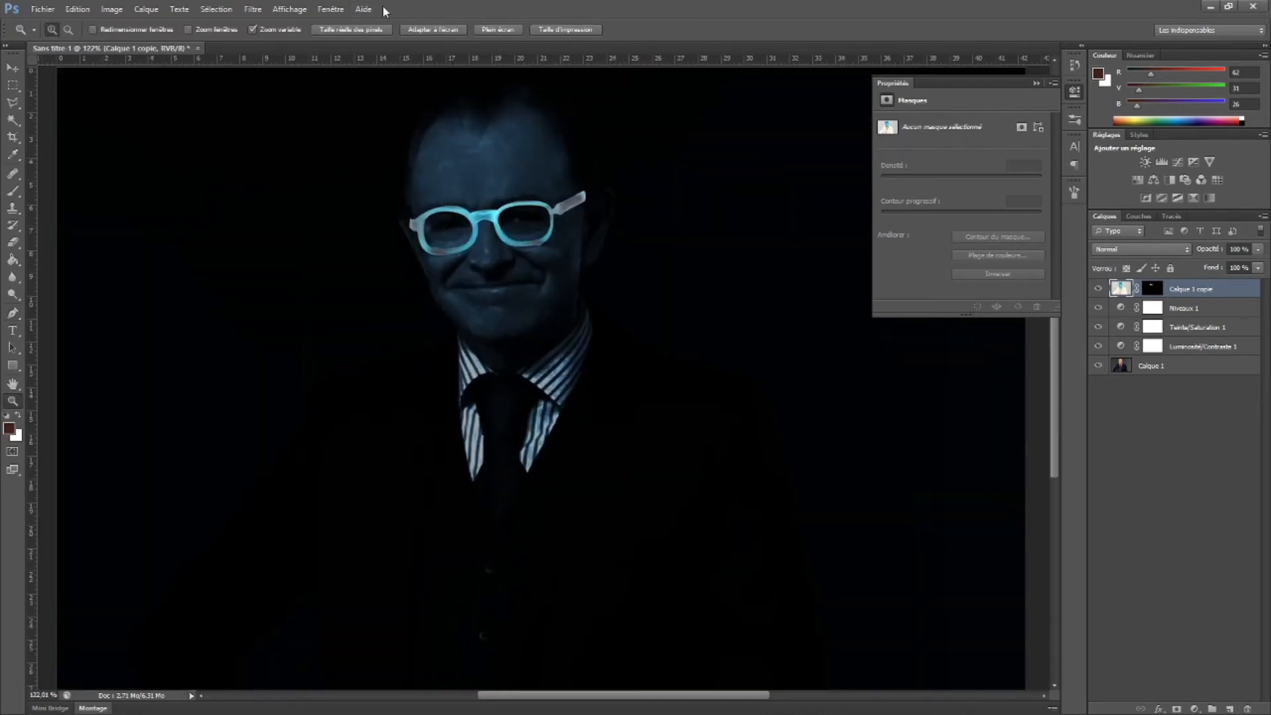
left_click(252, 9)
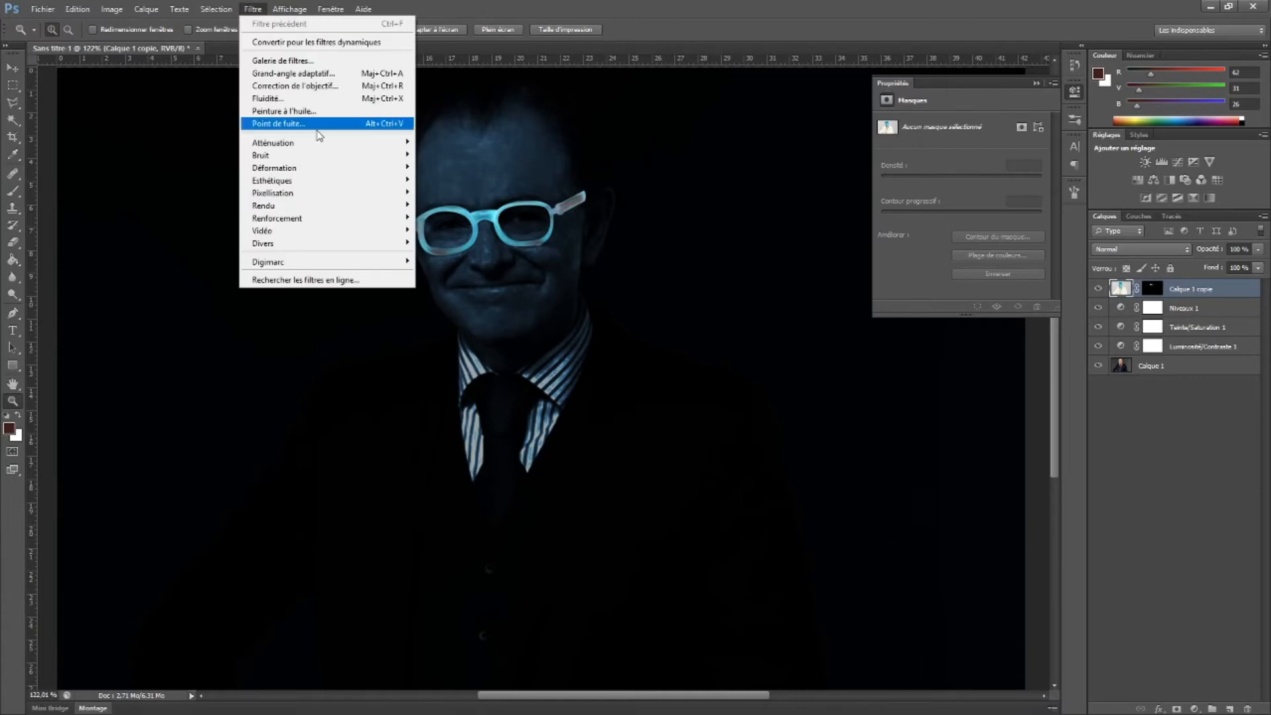
mouse_move(323, 149)
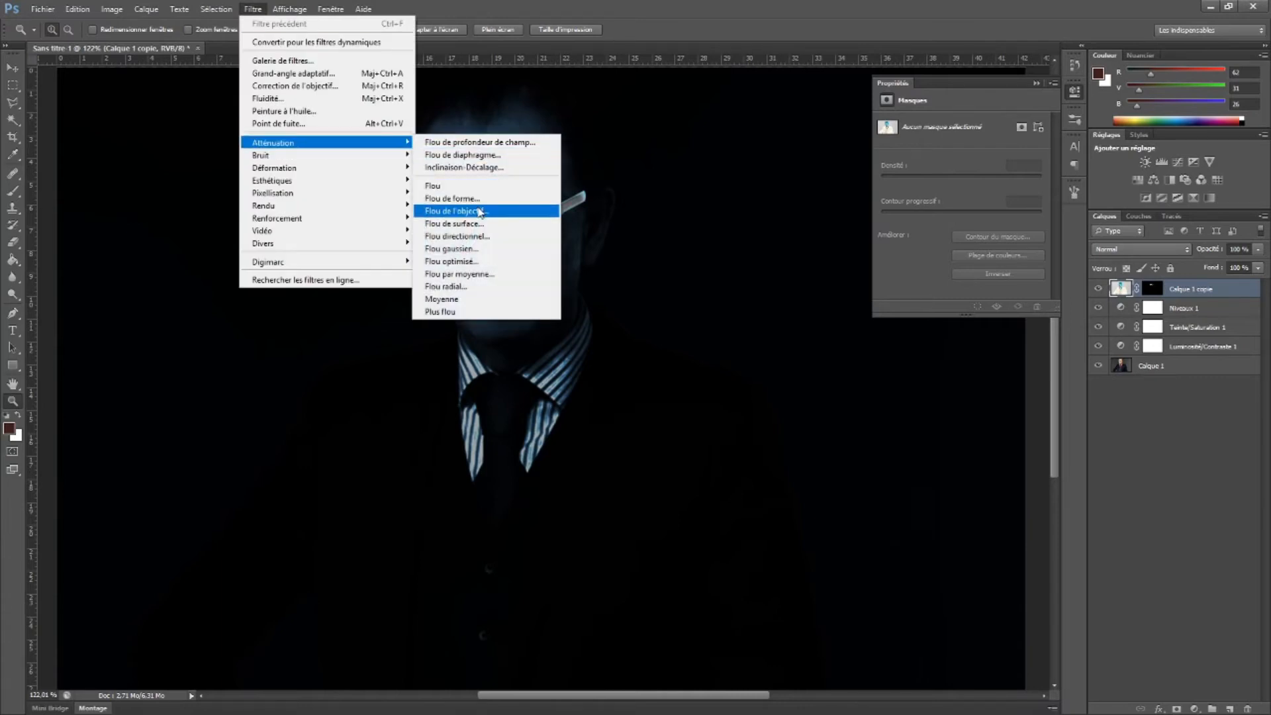
left_click(477, 255)
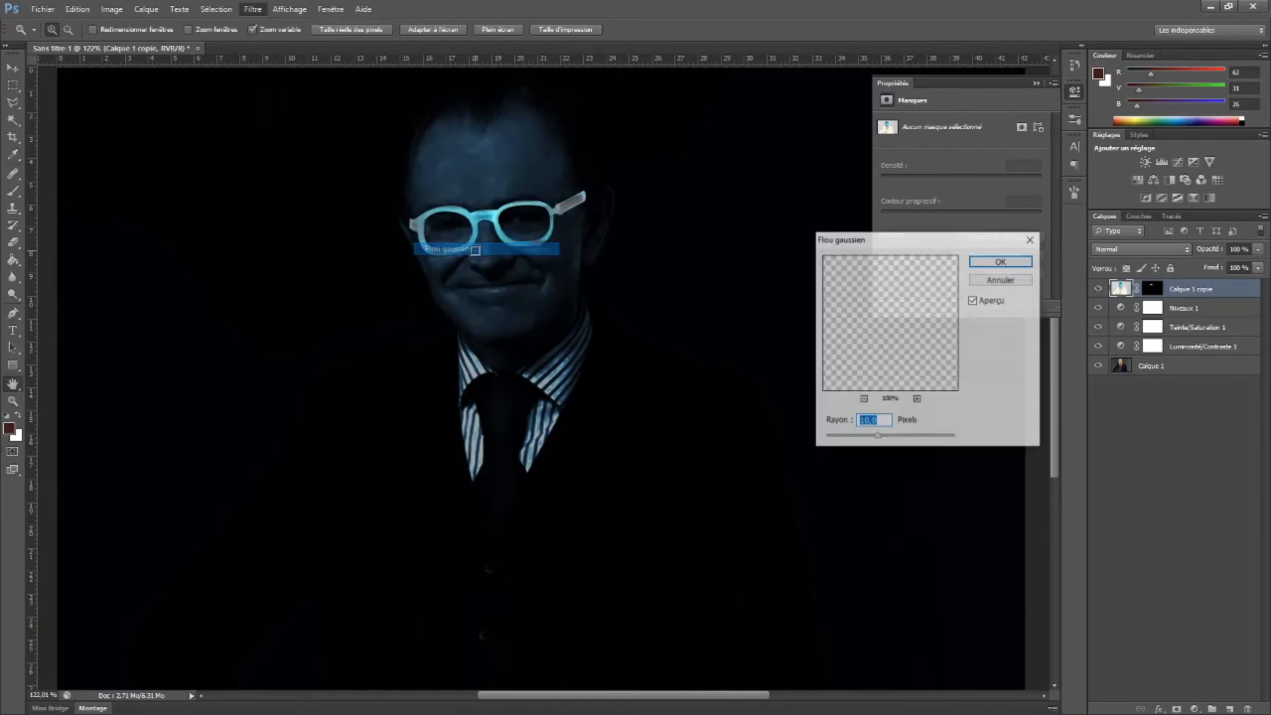
left_click_drag(878, 439, 834, 442)
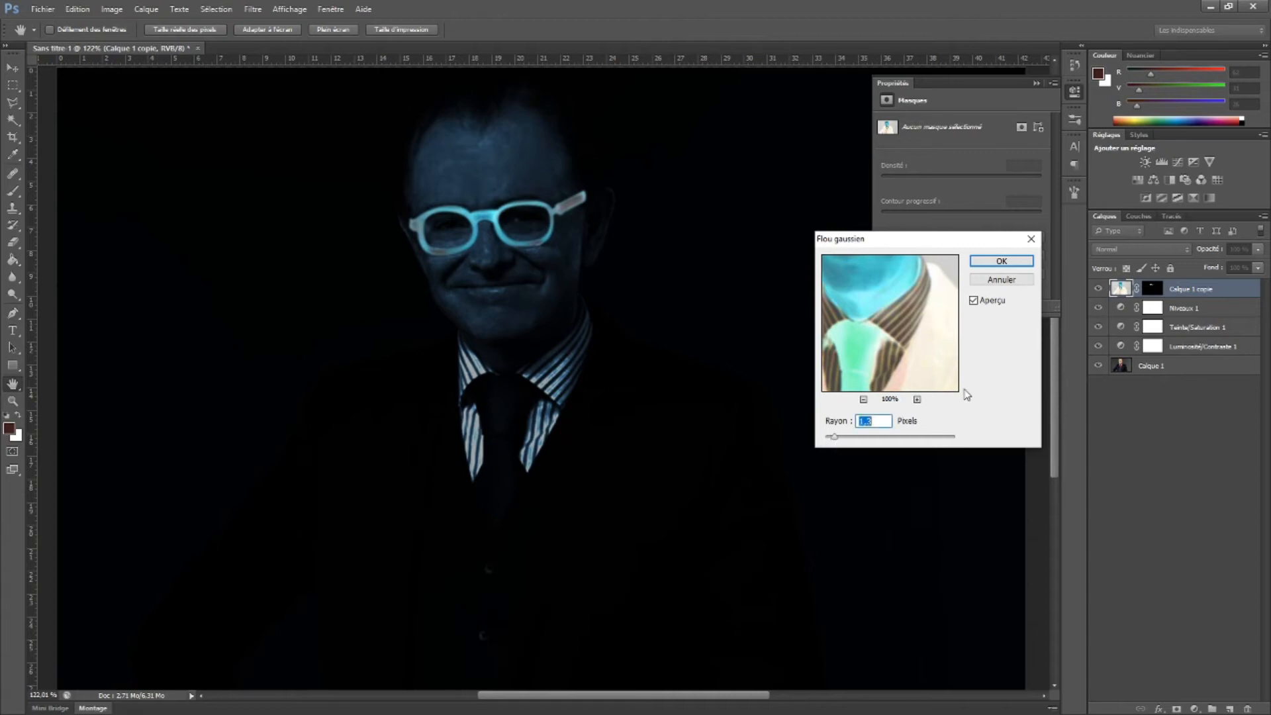
left_click(999, 262)
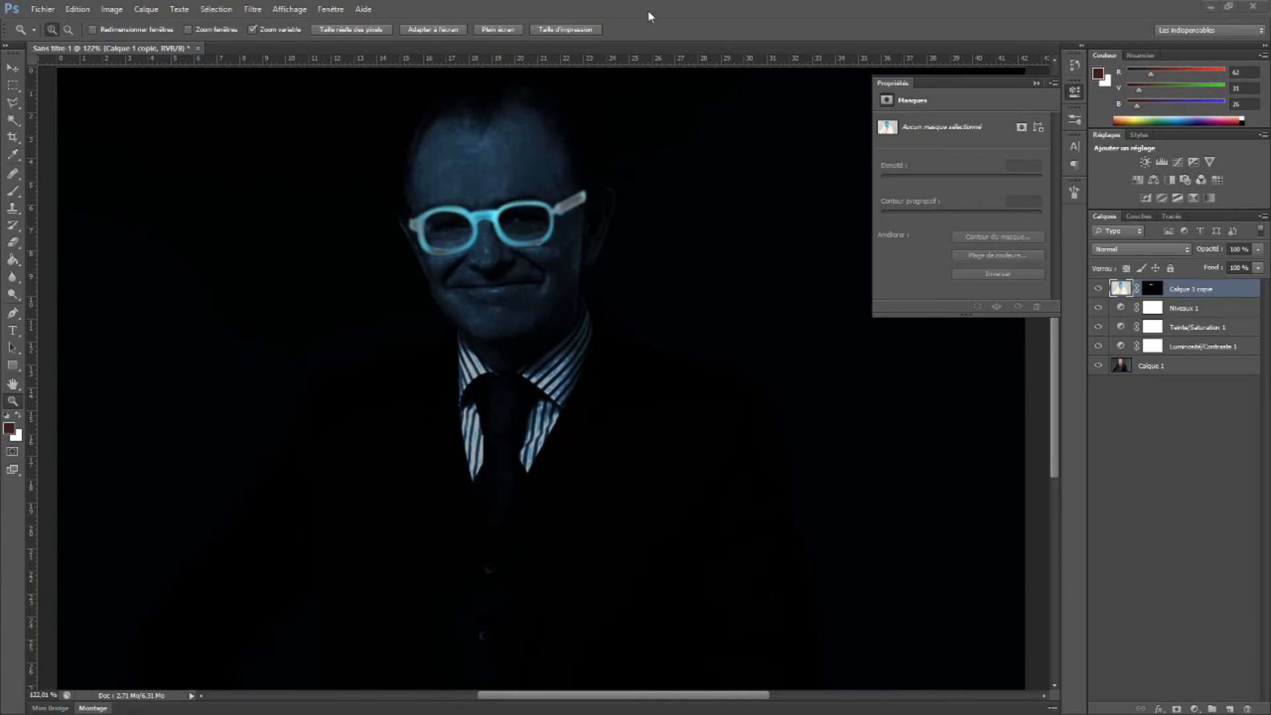
Add an Outer Glow style to the glasses layer and sample the cyan of the frame (71f5f9) as its colour
double_click(1120, 289)
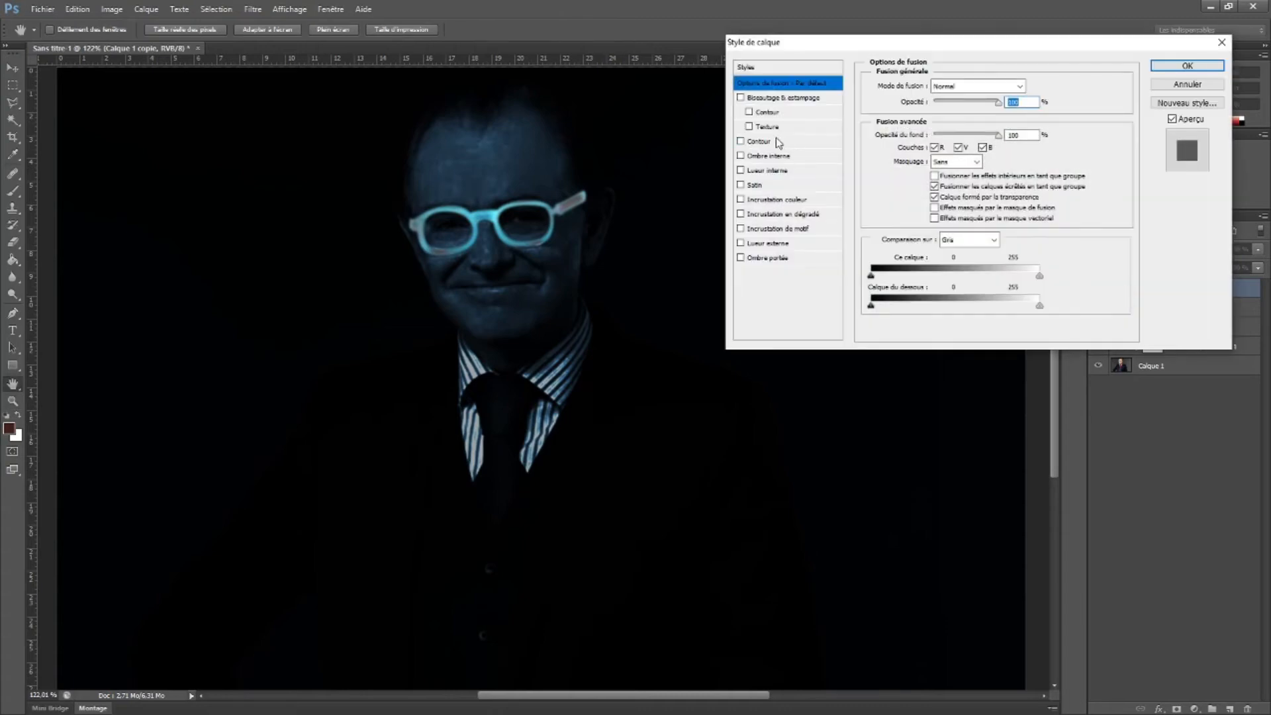
left_click(767, 246)
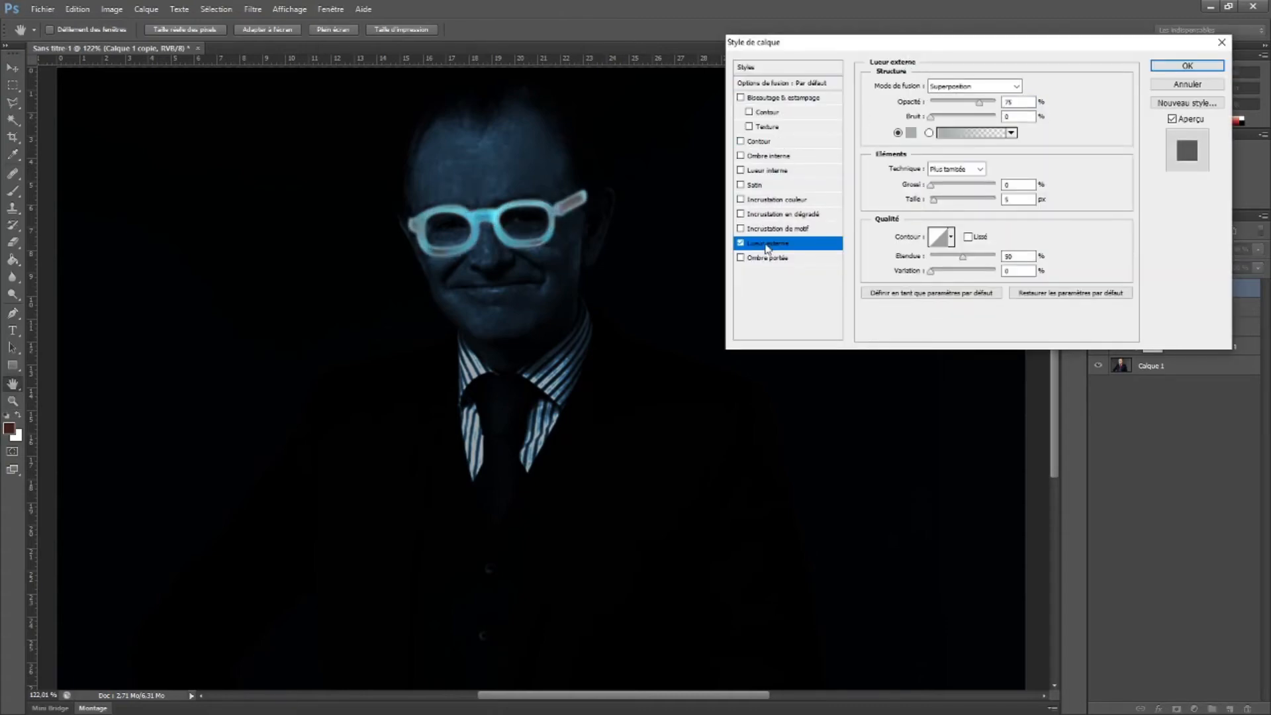
left_click(911, 133)
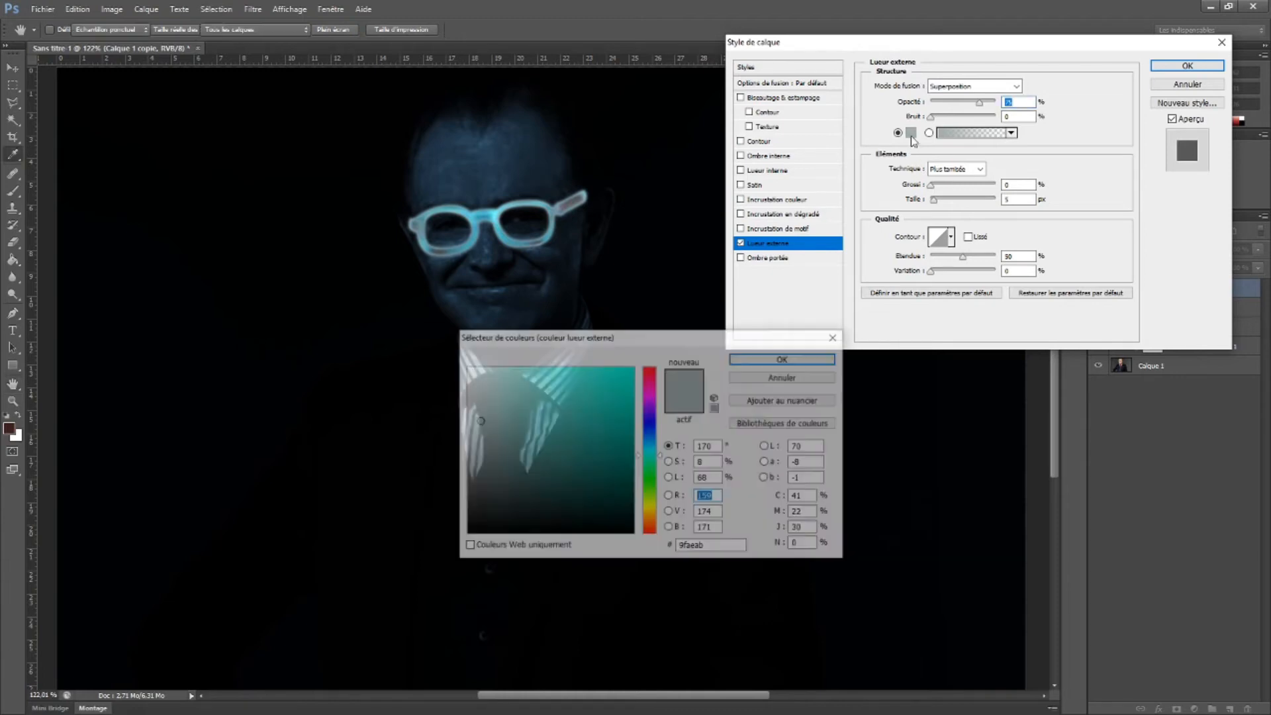
left_click(496, 213)
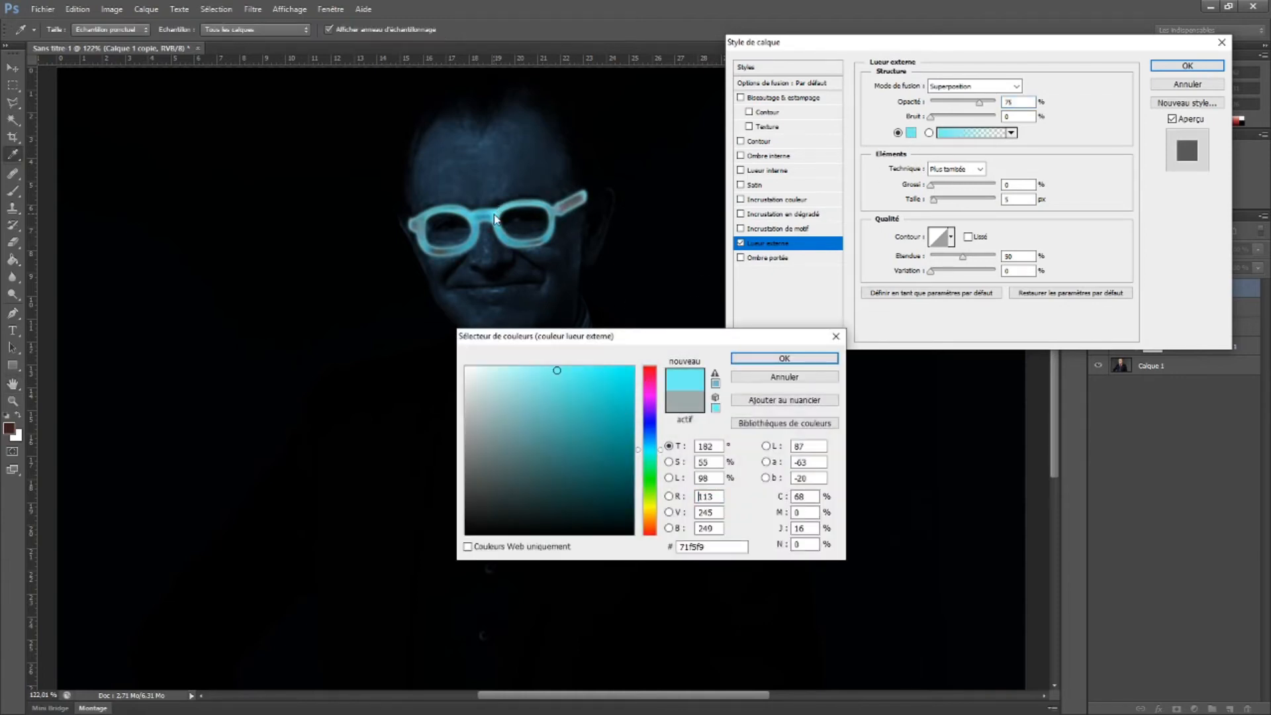
left_click(785, 358)
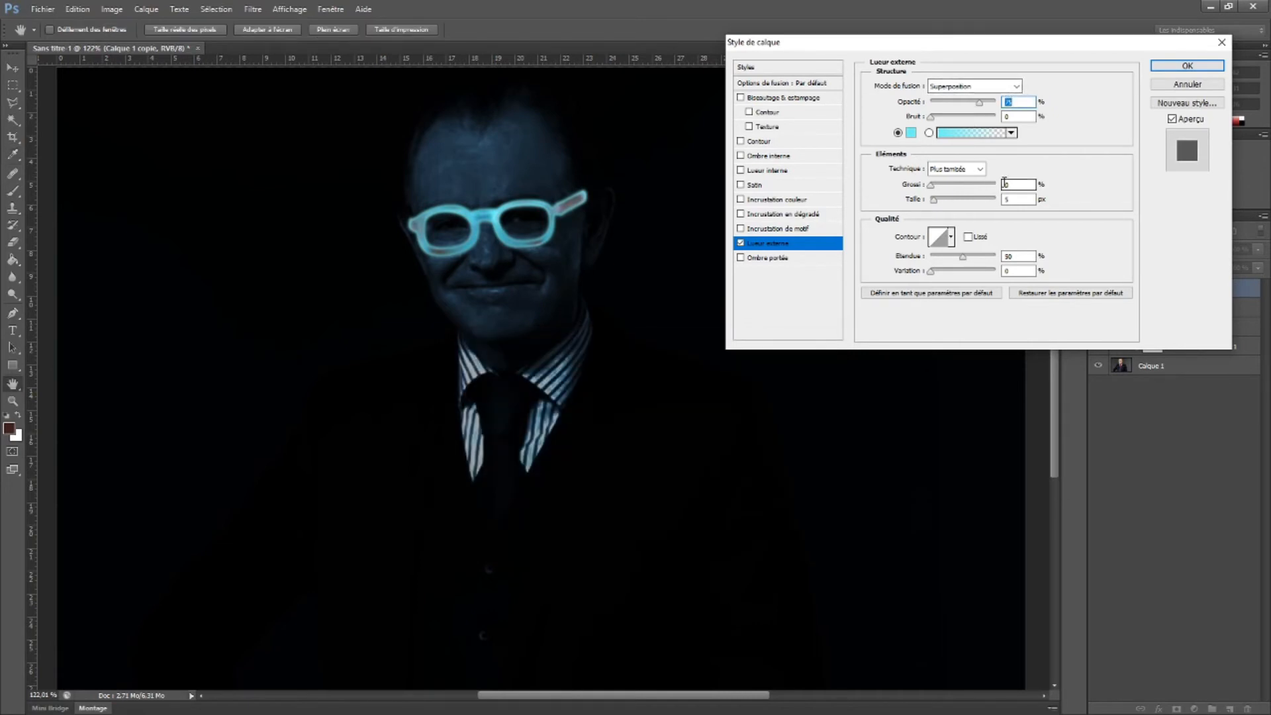
Set the outer glow's spread to 1% and its size to 20 px, and apply the layer style
mouse_move(932, 187)
left_mouse_down()
mouse_move(968, 187)
mouse_move(945, 202)
mouse_move(963, 186)
mouse_move(932, 185)
left_mouse_up()
left_click(1025, 187)
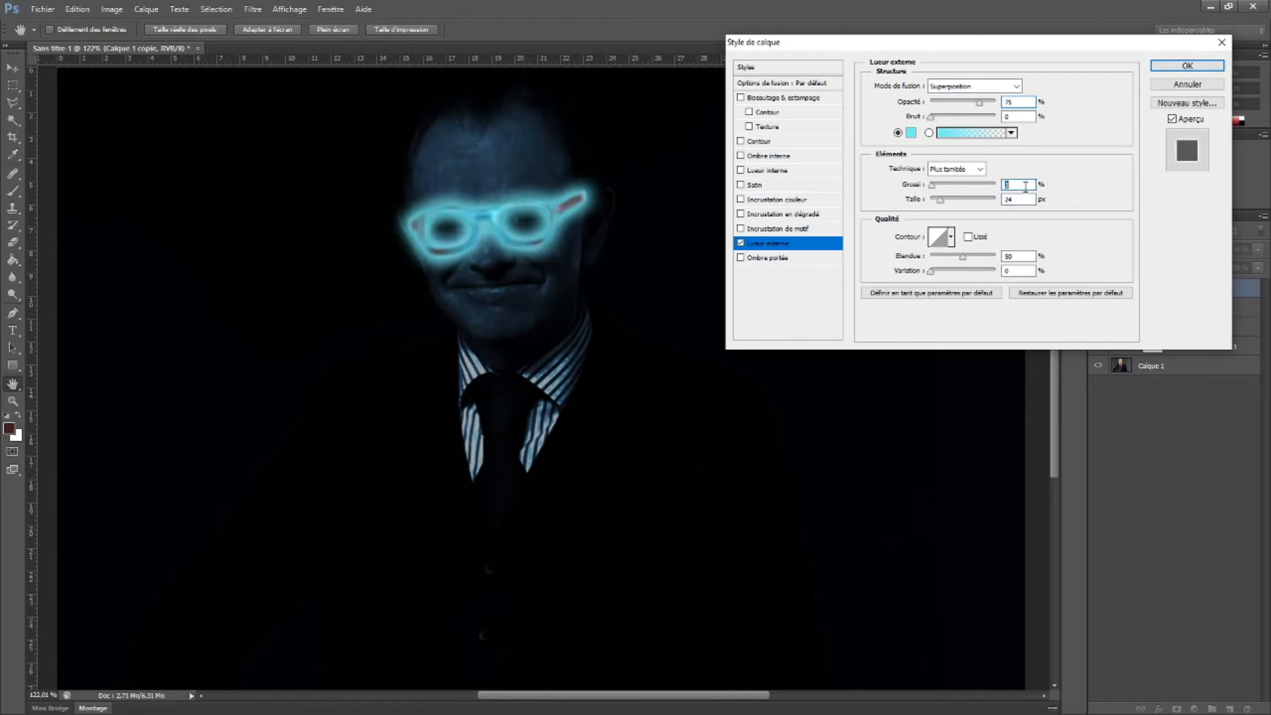
key("Down")
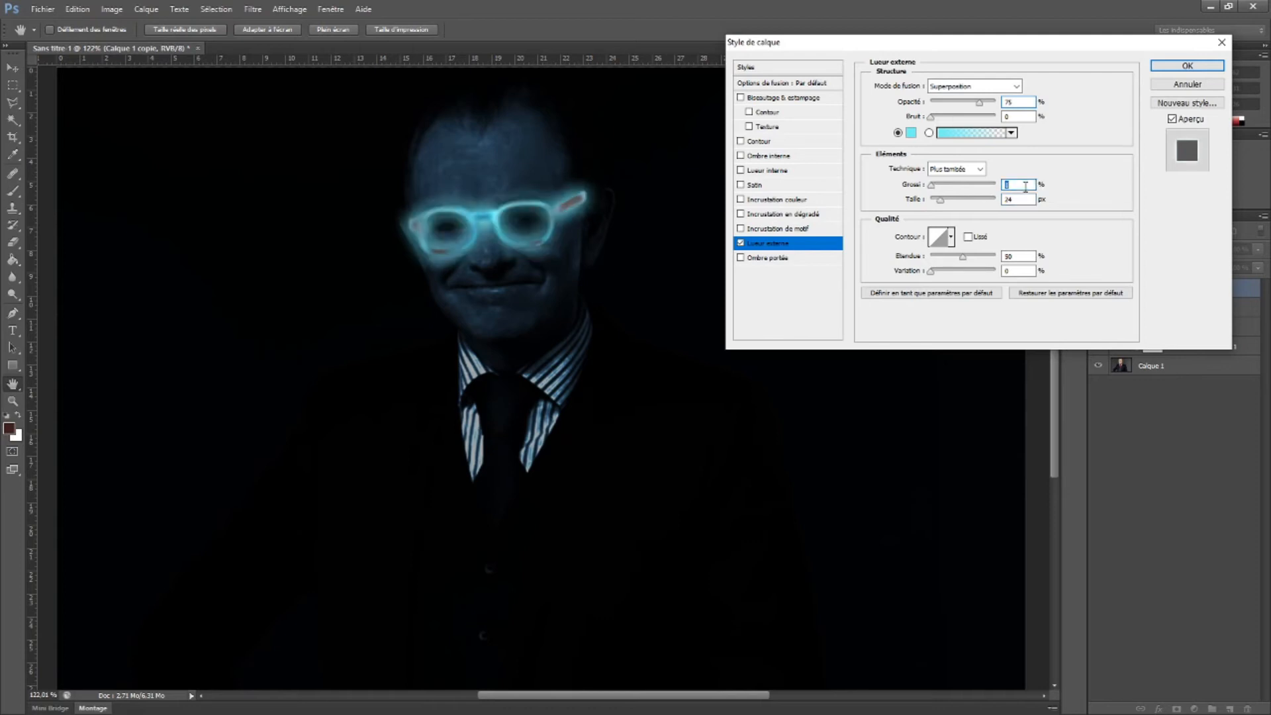
left_click(1026, 200)
key("Down")
key("Down")
key("Down")
key("Down")
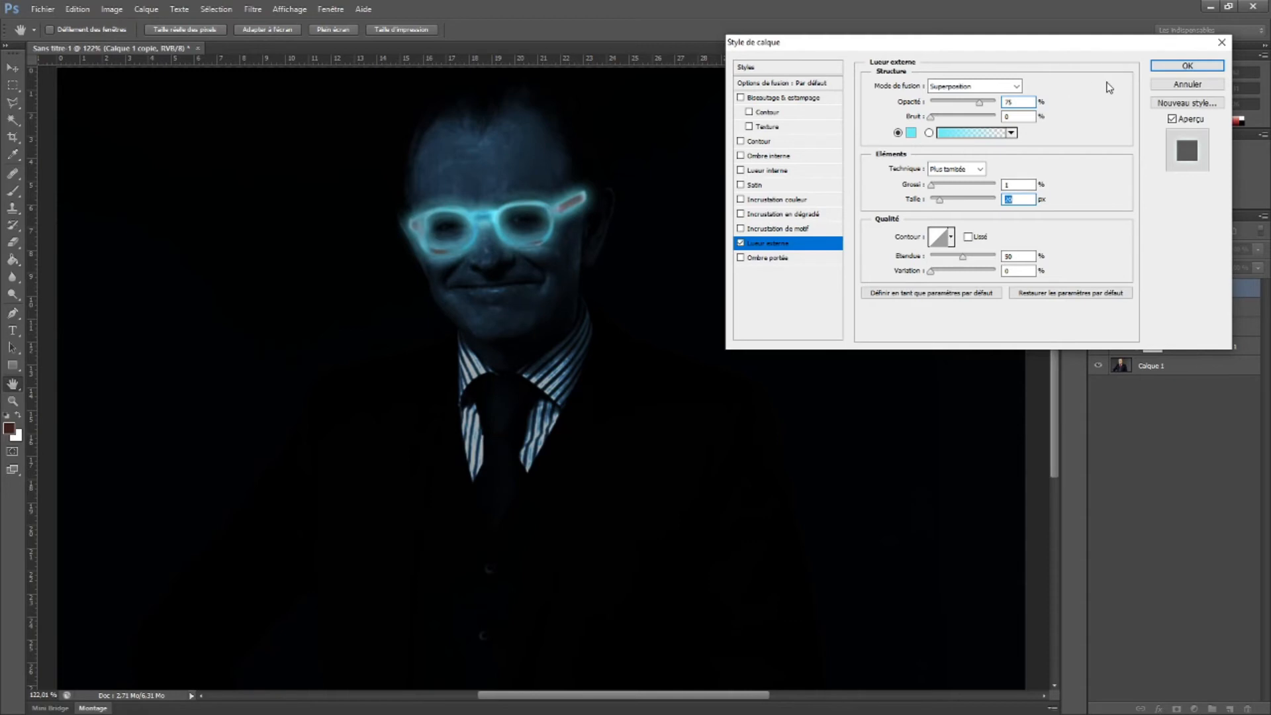
left_click(1156, 67)
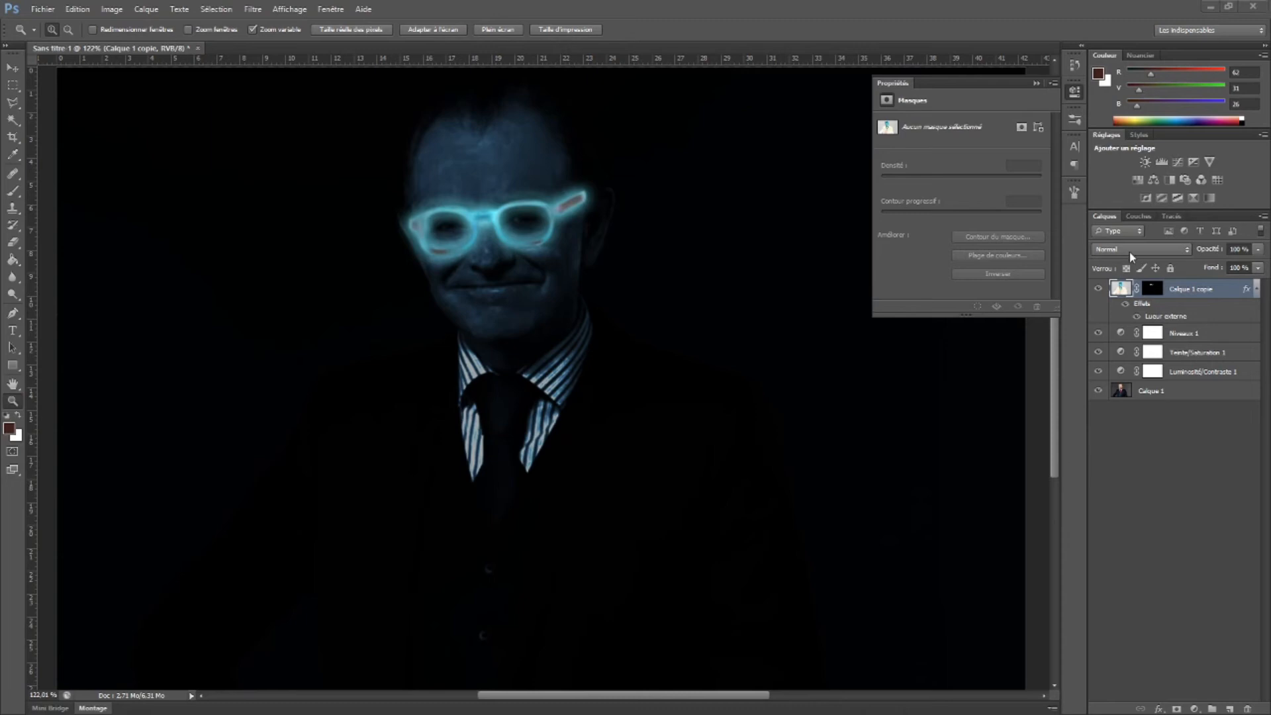
Apply Brightness/Contrast to the glasses image with brightness 150 and contrast about 48
left_click(112, 8)
mouse_move(198, 42)
left_click(346, 46)
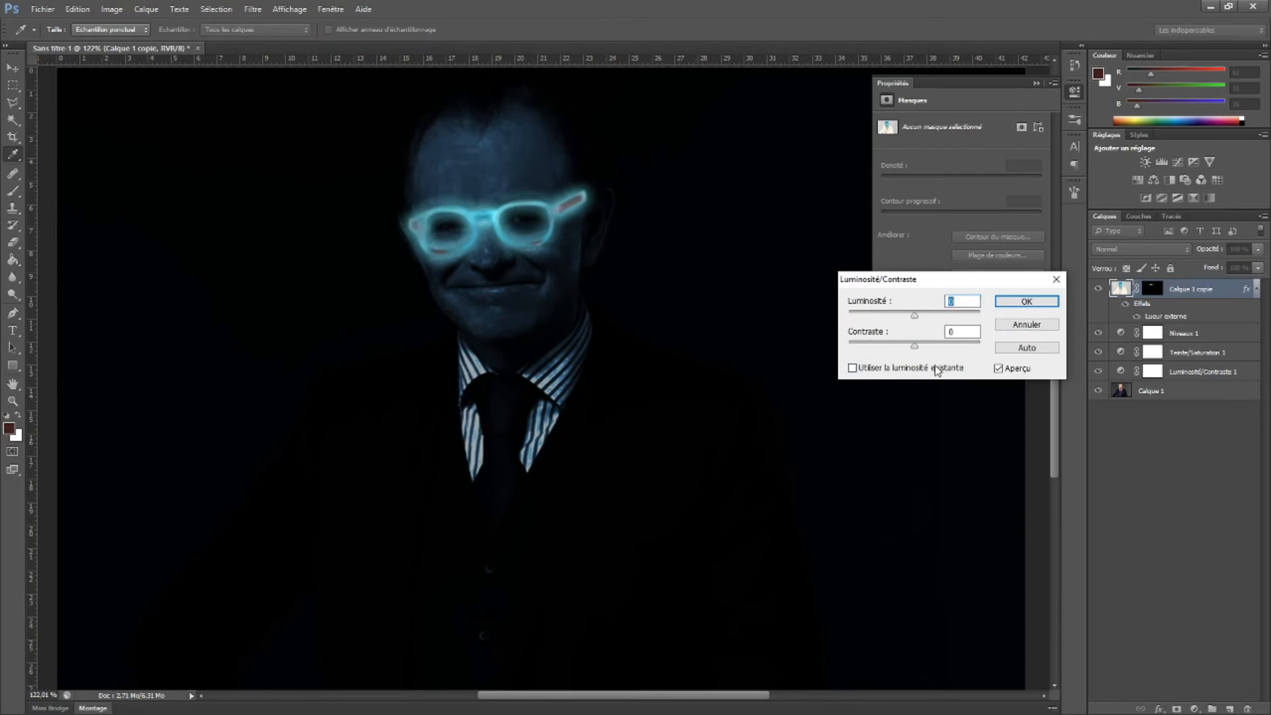
left_click_drag(918, 317, 997, 320)
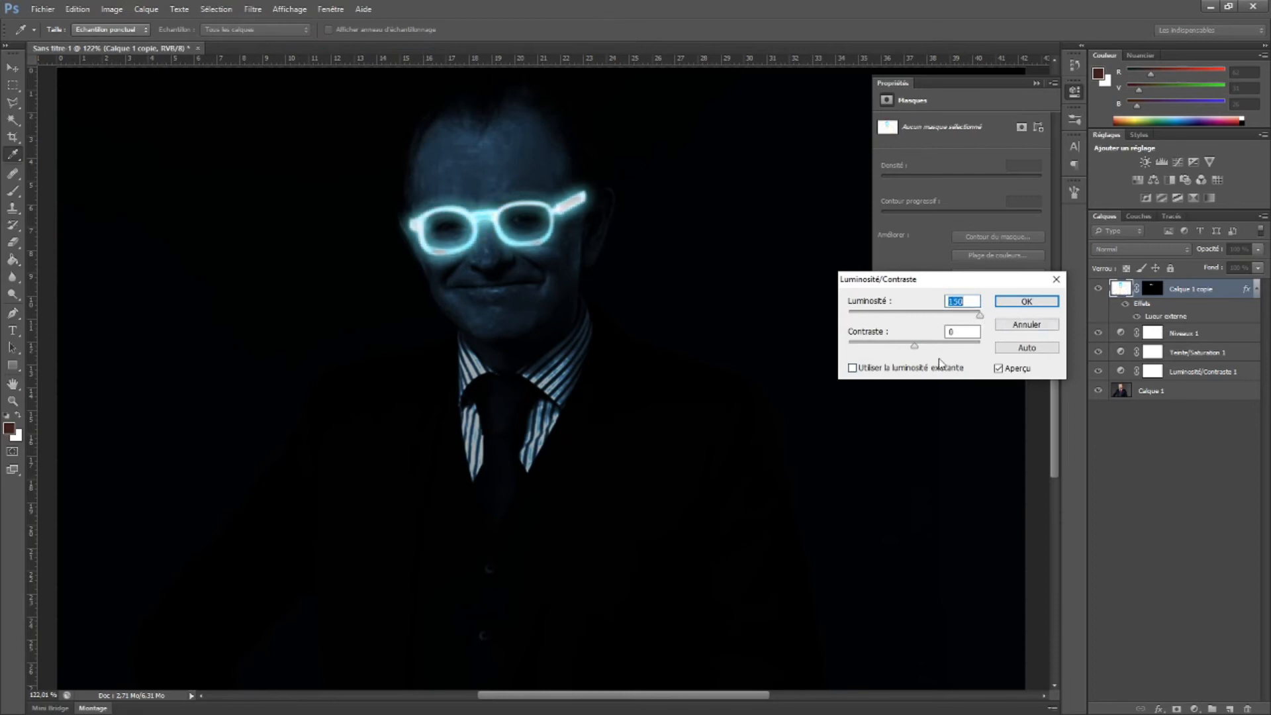
left_click_drag(916, 346, 946, 345)
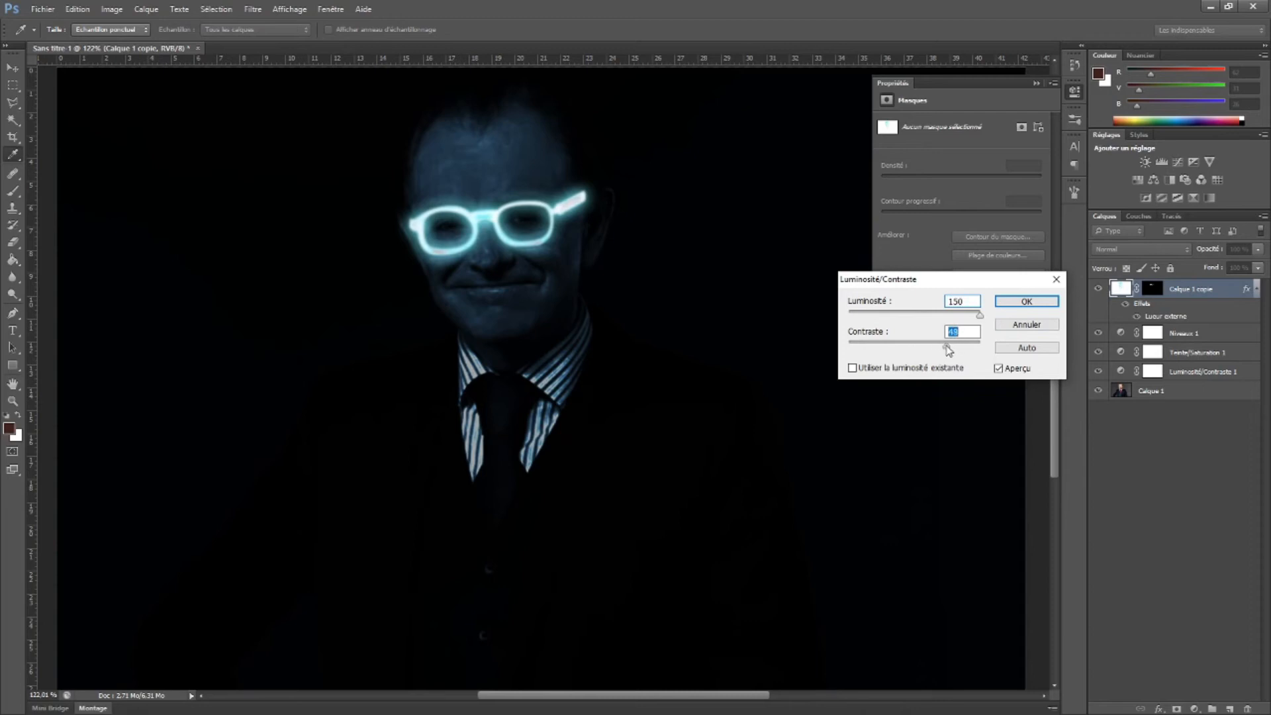
left_click(1027, 302)
key("z")
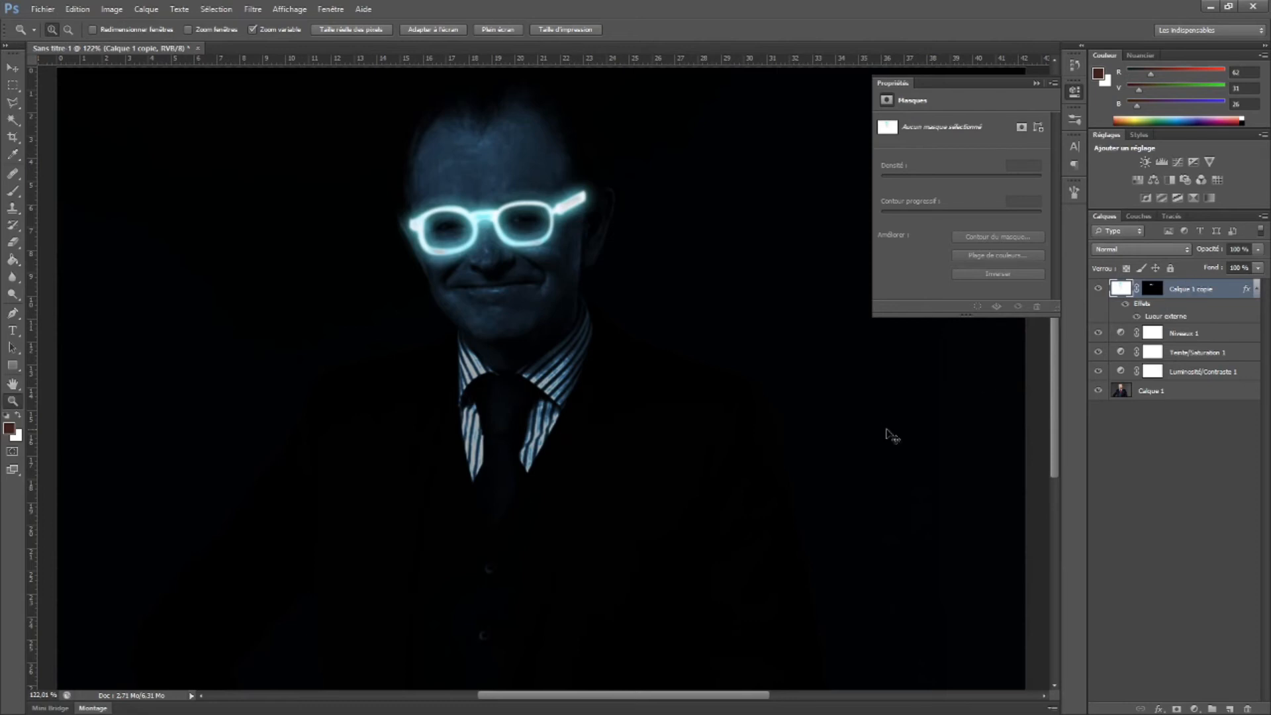
Duplicate the glowing glasses layer and toggle the copy's visibility to compare the glow
key("ctrl+j")
left_click(1099, 290)
left_click(1099, 290)
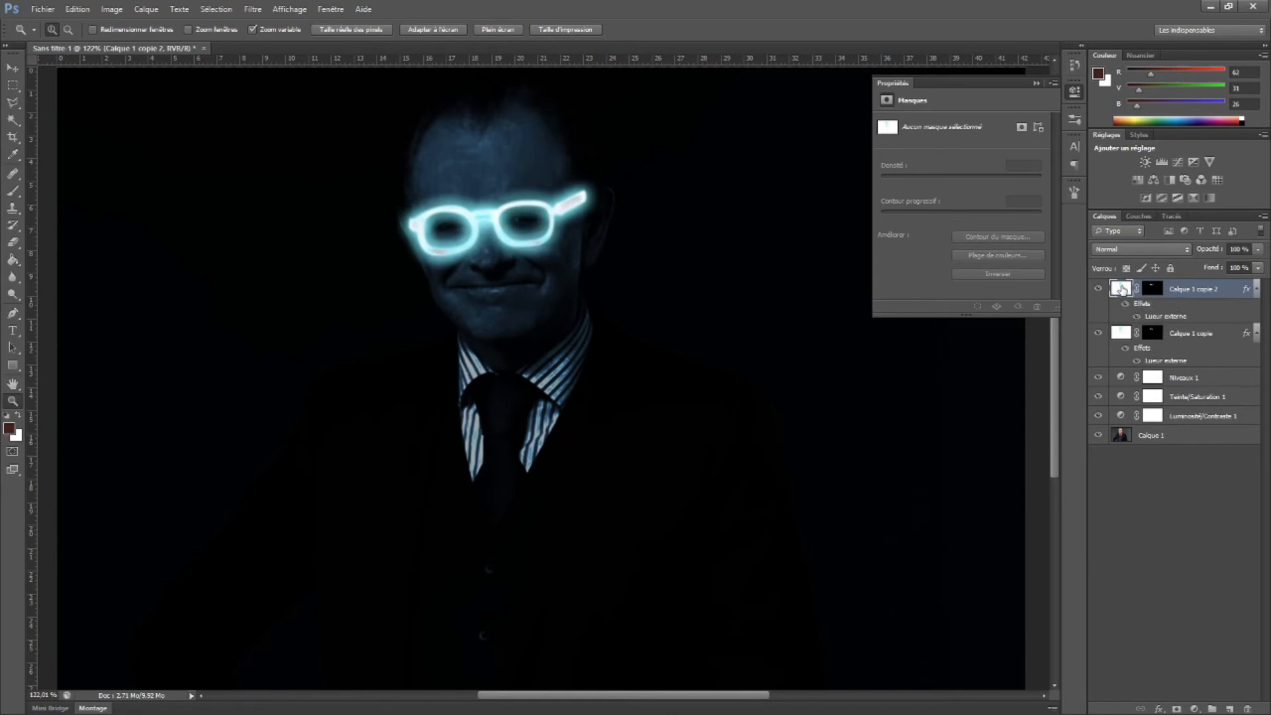
Set up a soft brush of about 133 px with 10% opacity
left_click(16, 194)
right_click(514, 222)
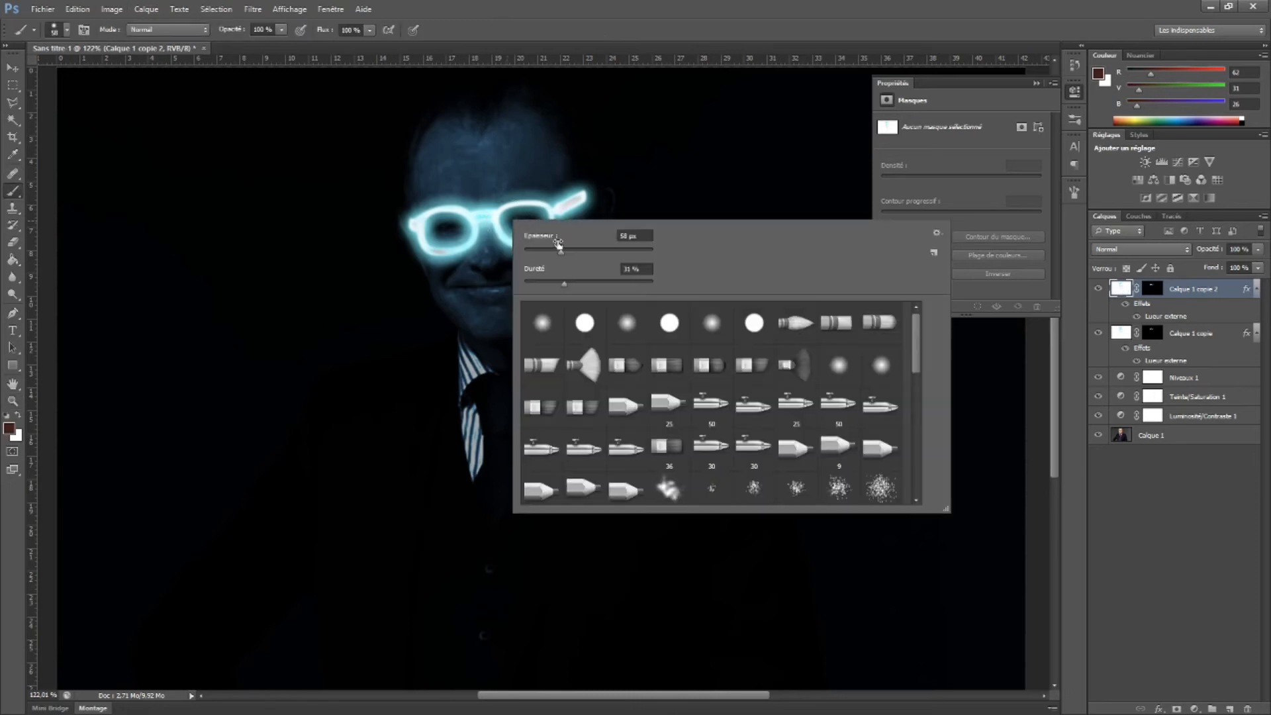
left_click_drag(574, 256, 601, 256)
left_click(235, 30)
left_click_drag(235, 30, 225, 31)
type("10")
key("Return")
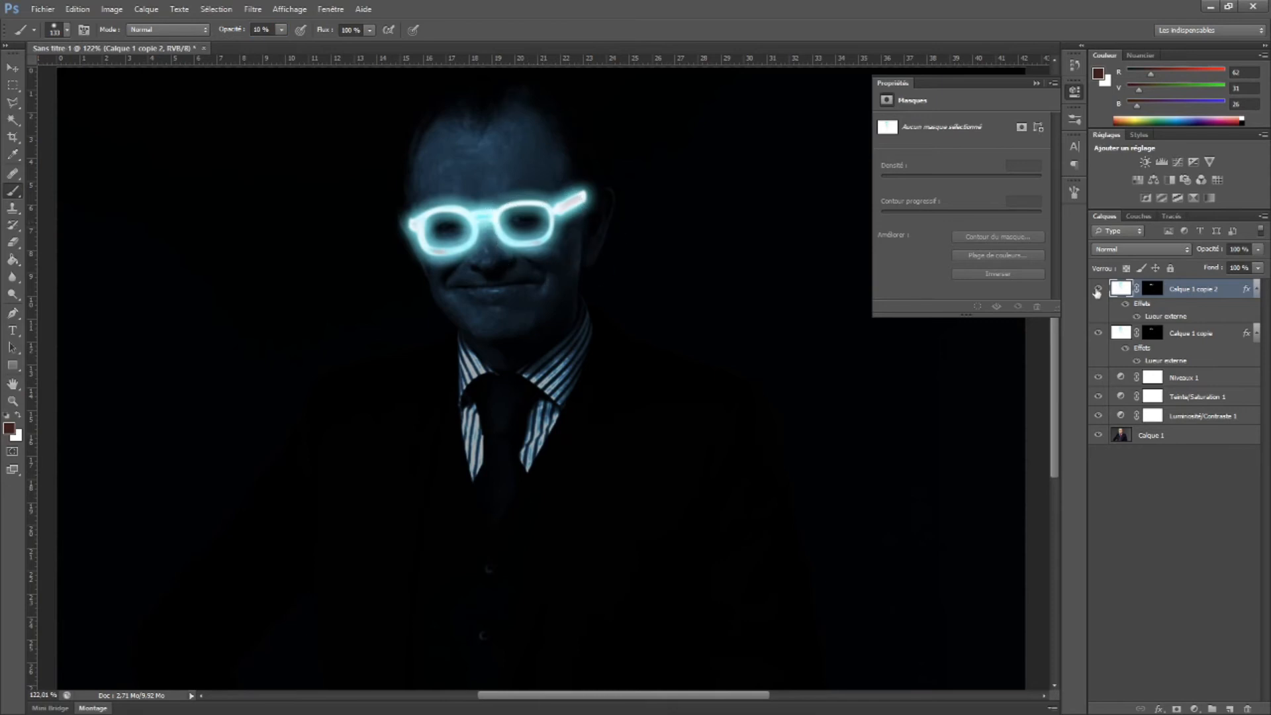
Paint white dabs over both lenses on the duplicate glasses layer's mask to spread the glow
left_click(1152, 286)
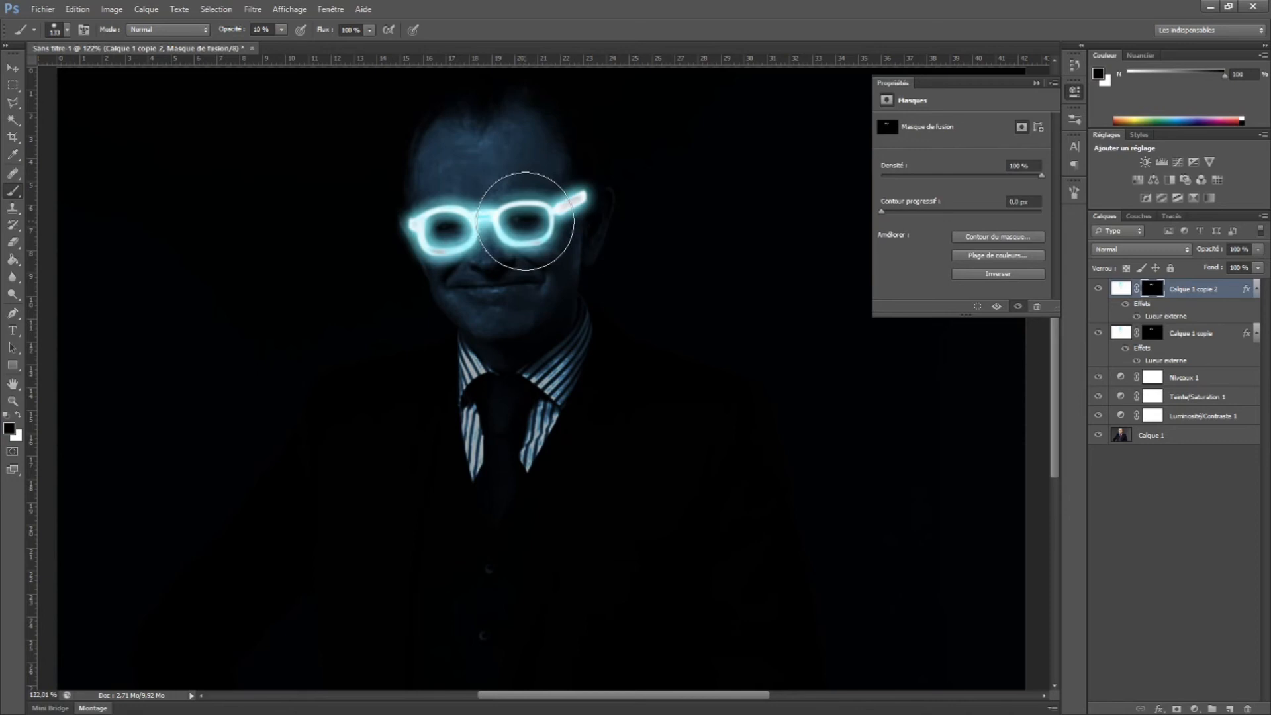
key("x")
left_click(528, 222)
left_click(529, 223)
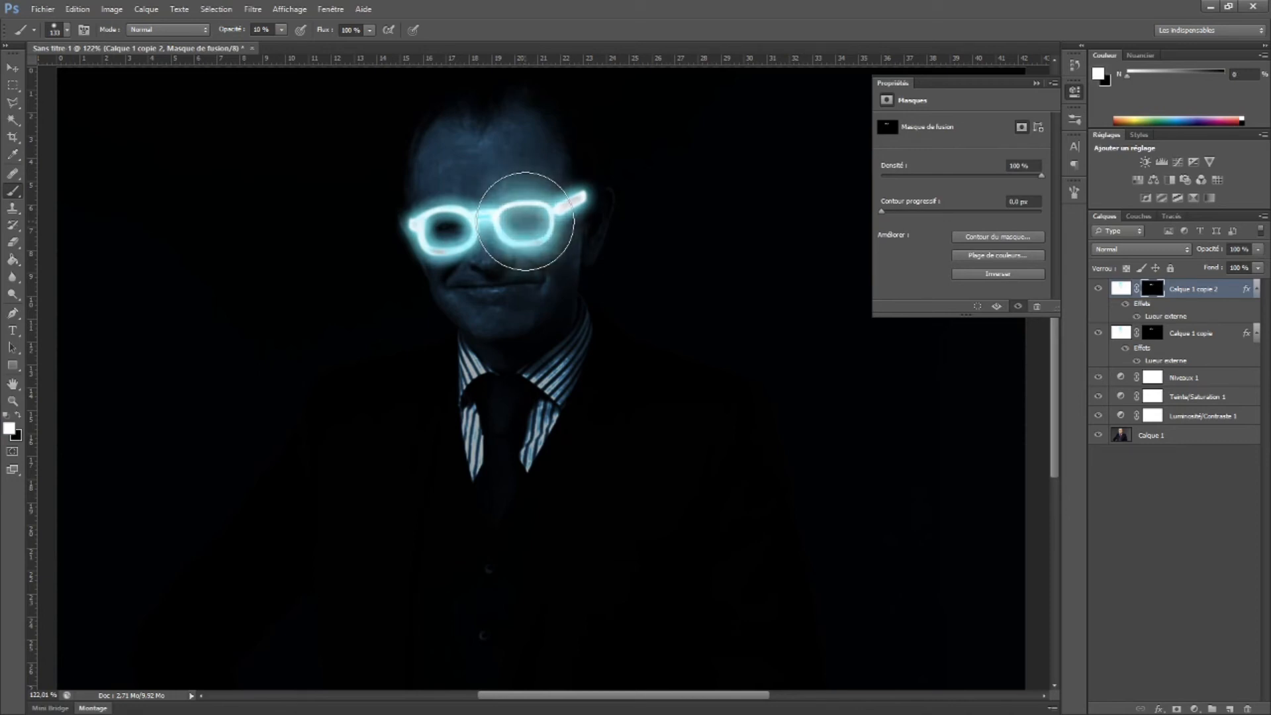
left_click(447, 231)
left_click(434, 227)
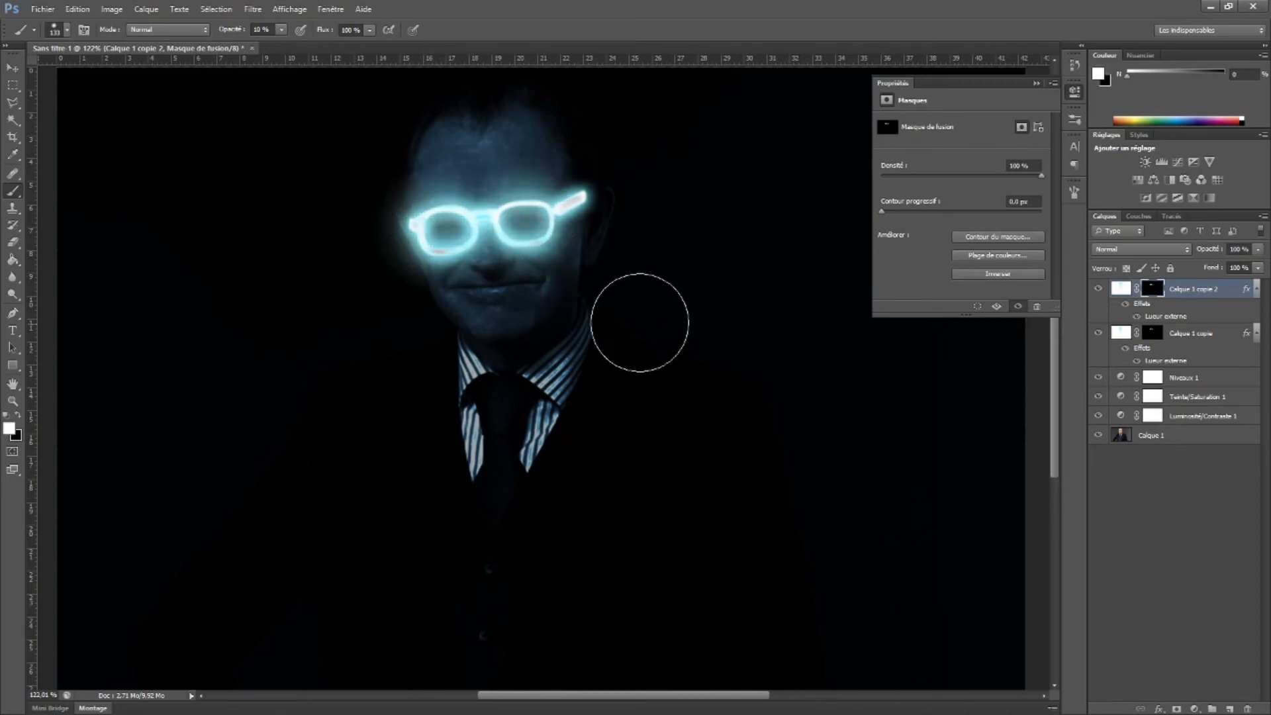
Try extra glow on the mask beside the temple and, with a 10 px brush, on the cheek and chin, and undo the strokes
left_click(588, 222)
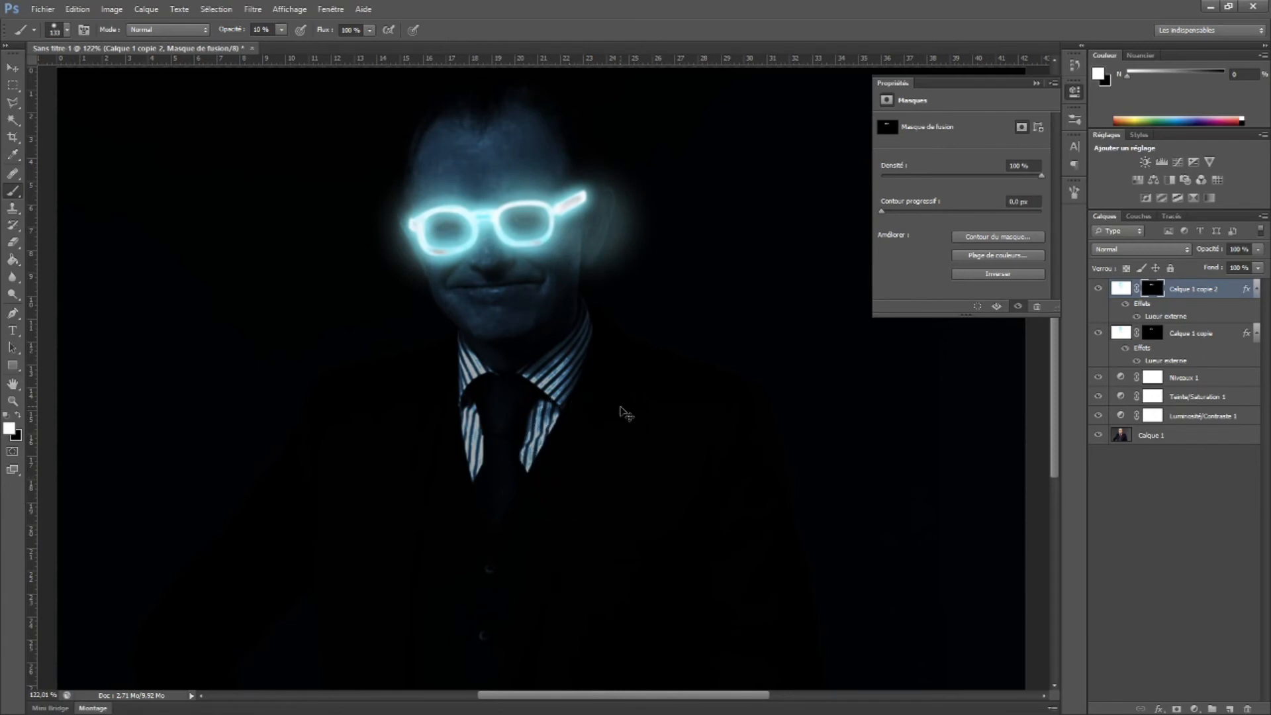
key("ctrl+z")
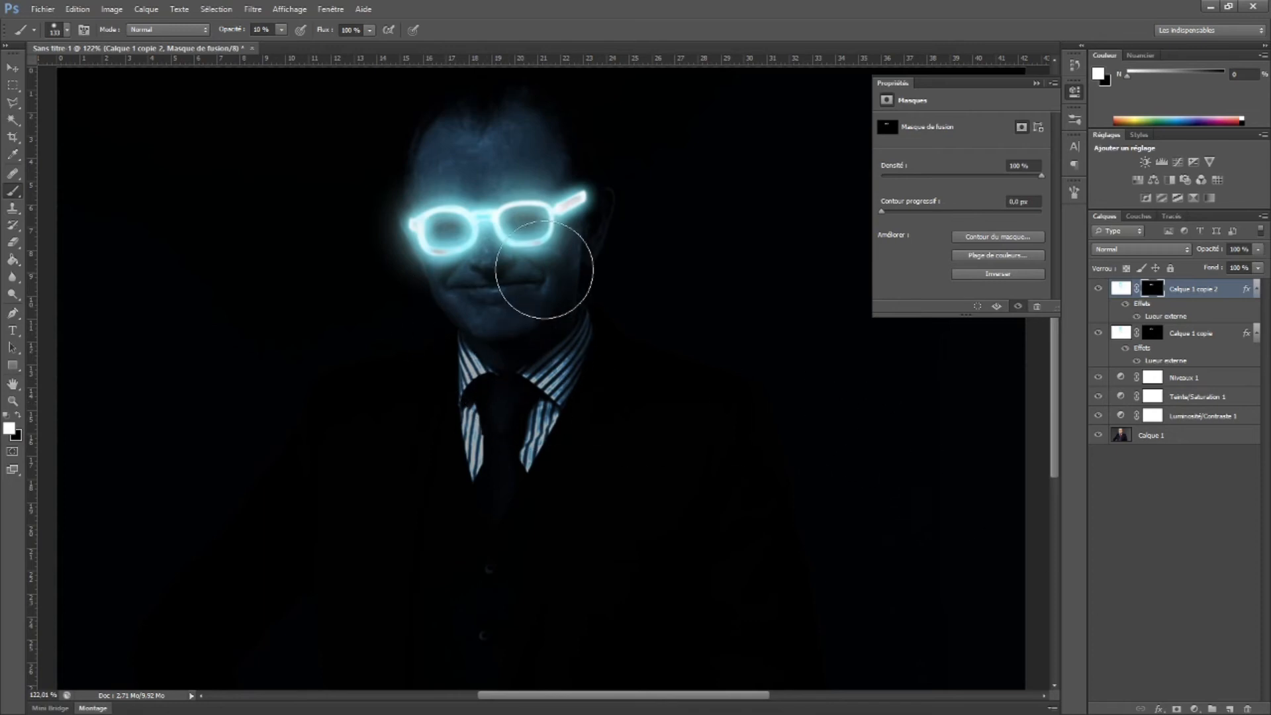
right_click(596, 266)
left_click_drag(684, 299, 642, 299)
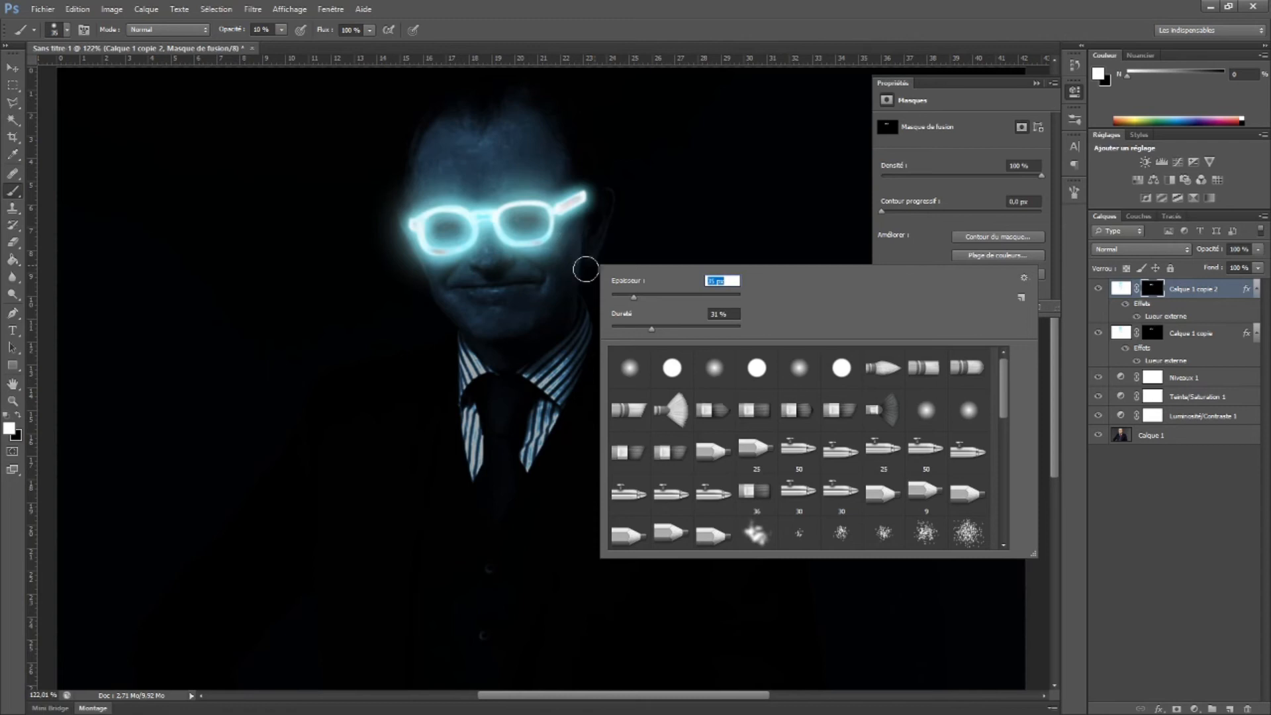
left_click_drag(621, 301, 615, 299)
left_click(577, 236)
left_click_drag(576, 237, 562, 251)
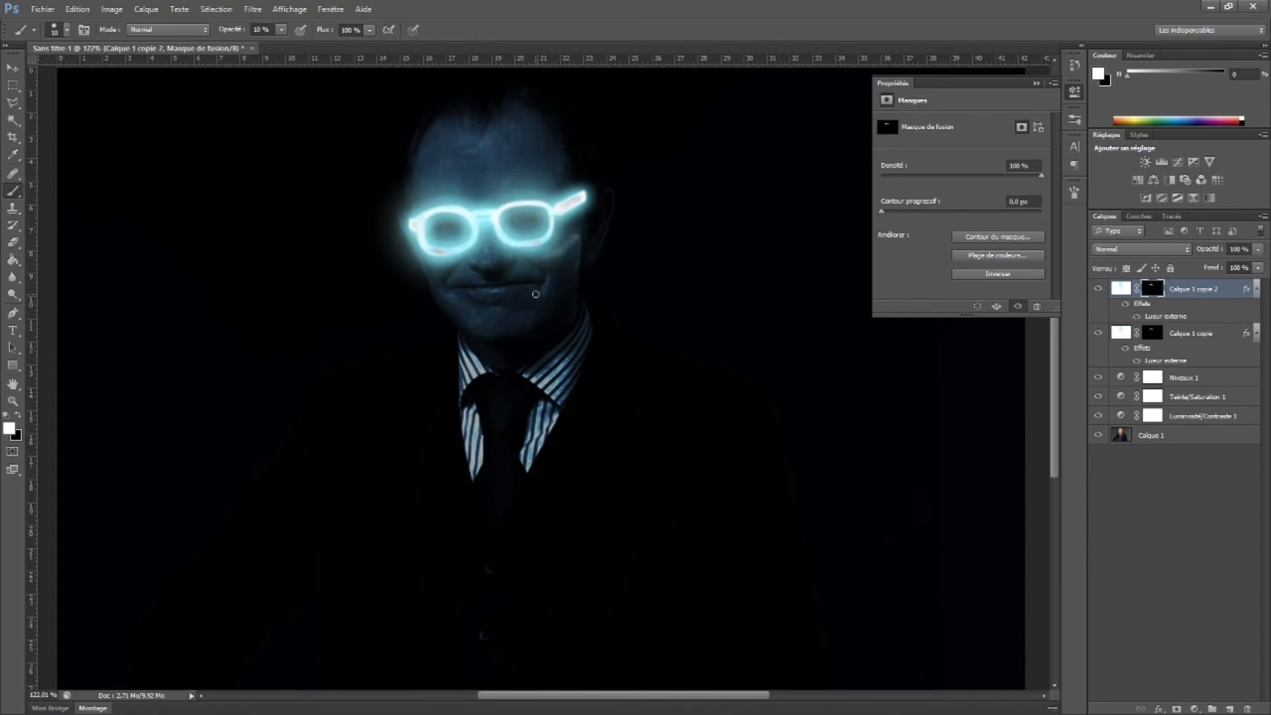
mouse_move(477, 290)
left_mouse_down()
mouse_move(536, 286)
mouse_move(476, 308)
mouse_move(559, 335)
left_mouse_up()
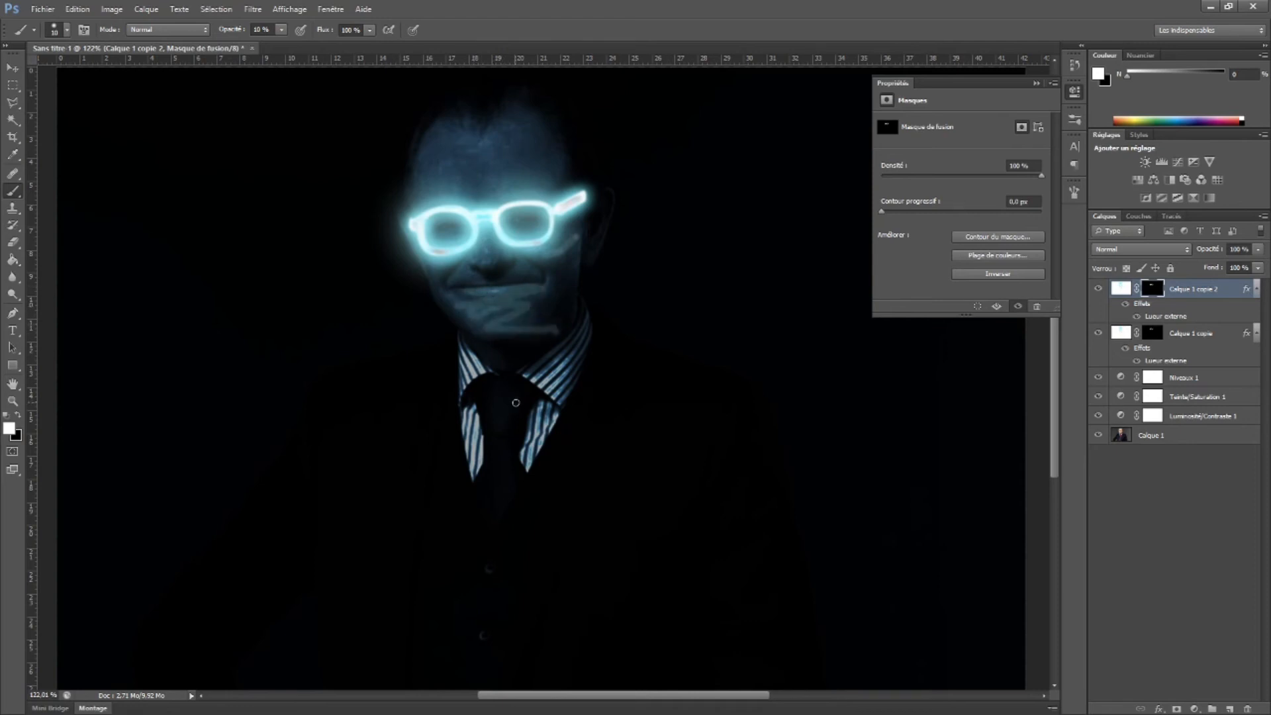
key("ctrl+z")
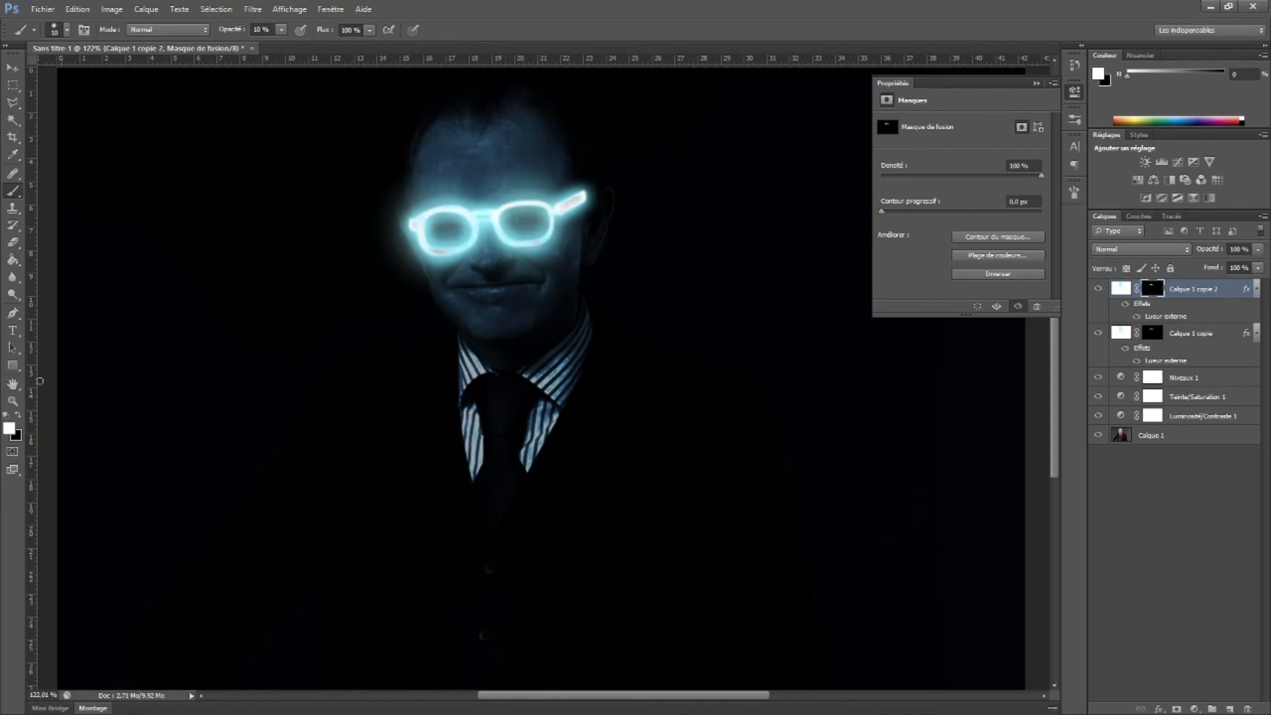
left_click(12, 400)
left_click(533, 364, "alt")
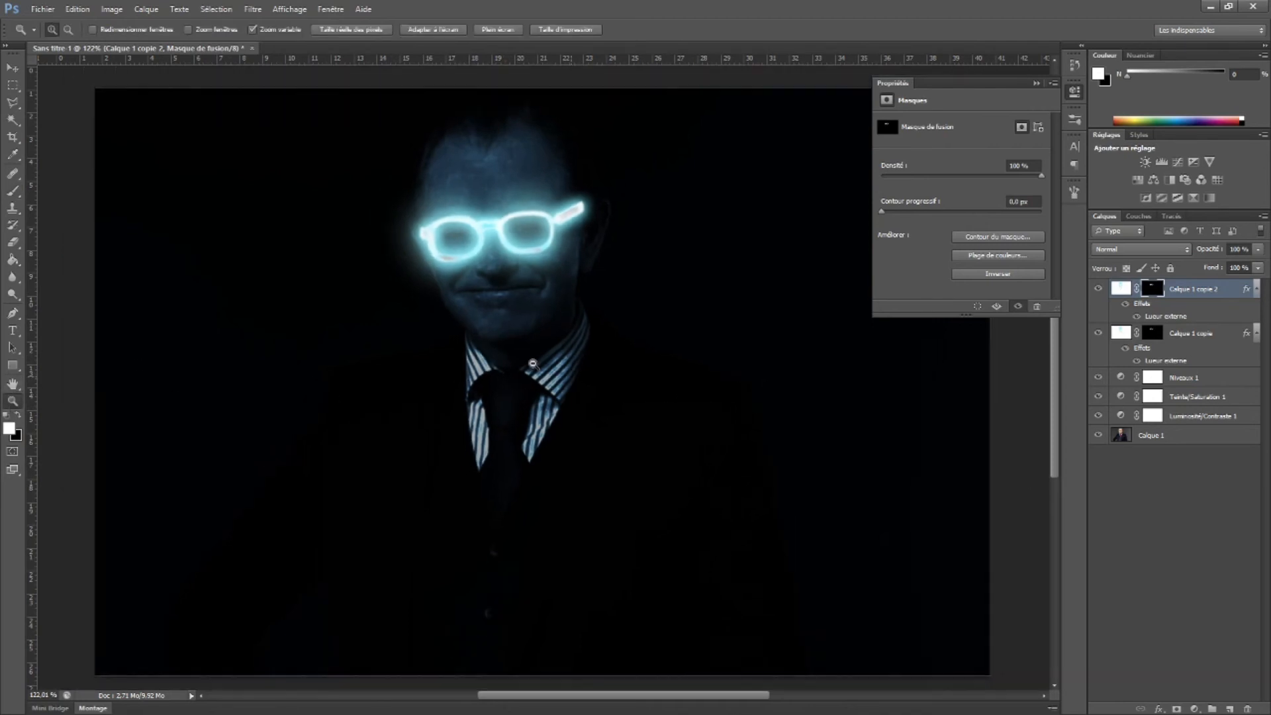
left_click(533, 364, "alt")
left_click(532, 355, "alt")
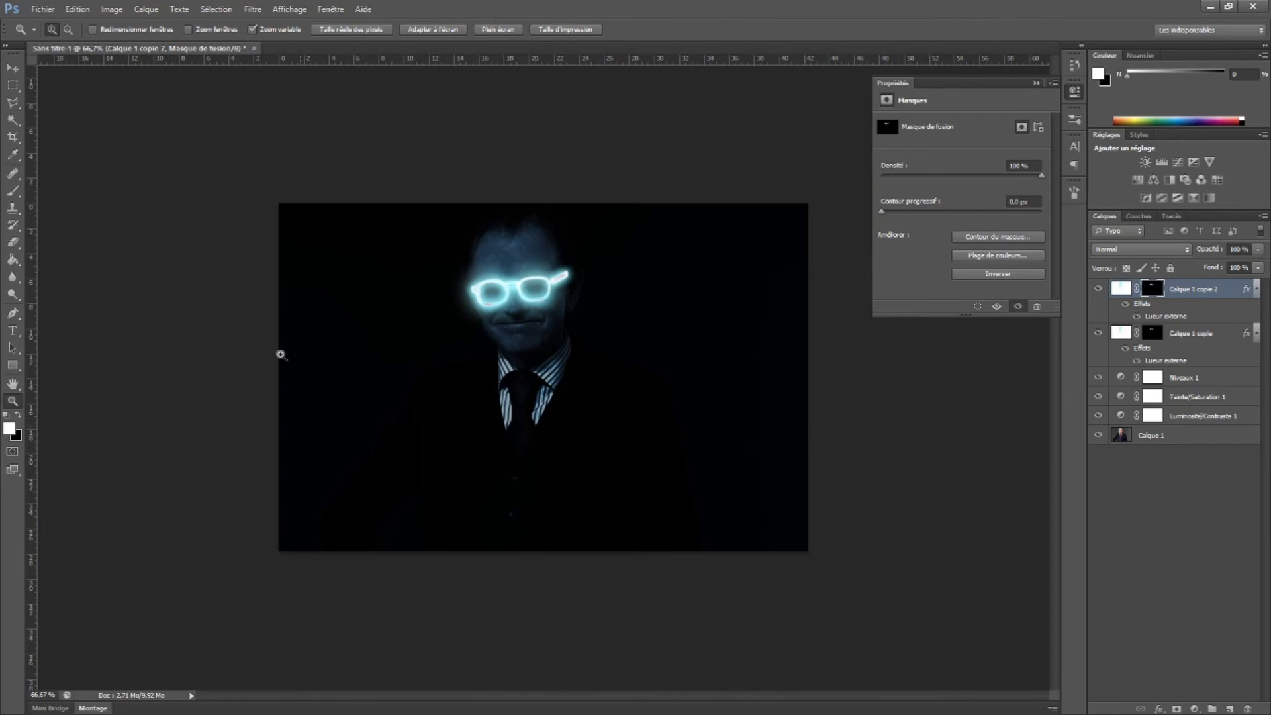
left_click(18, 70)
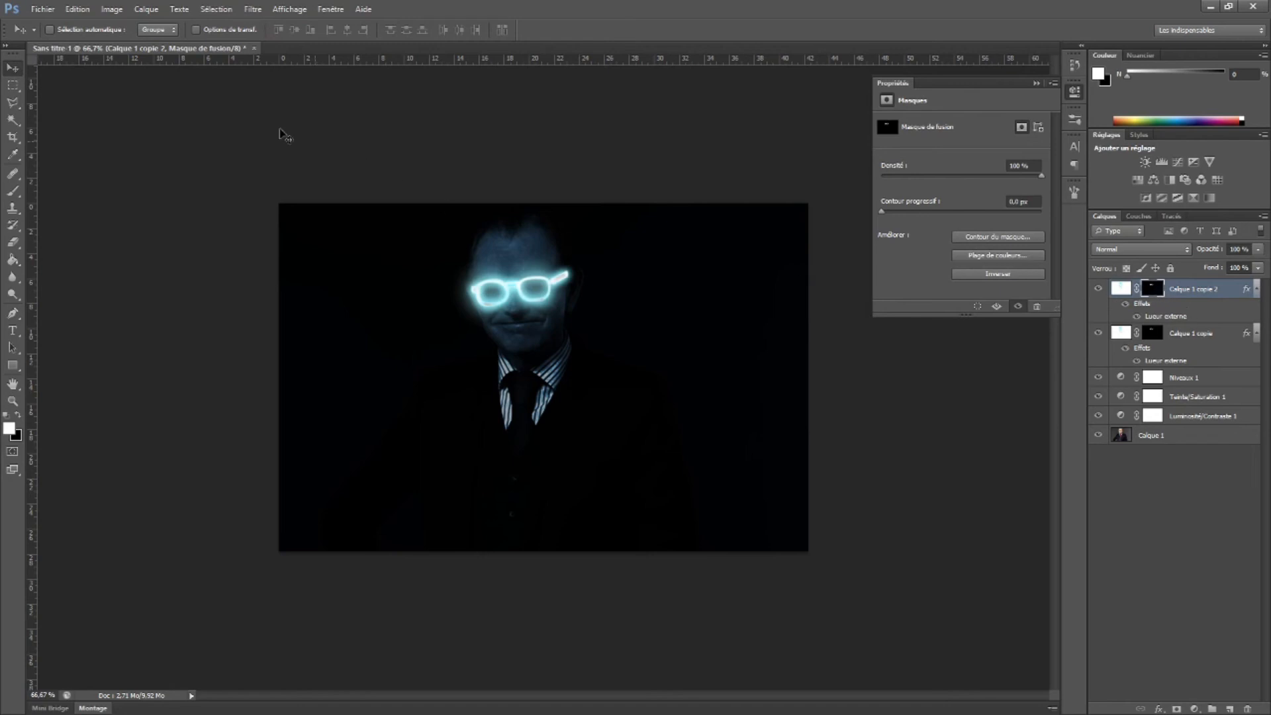
left_click(14, 191)
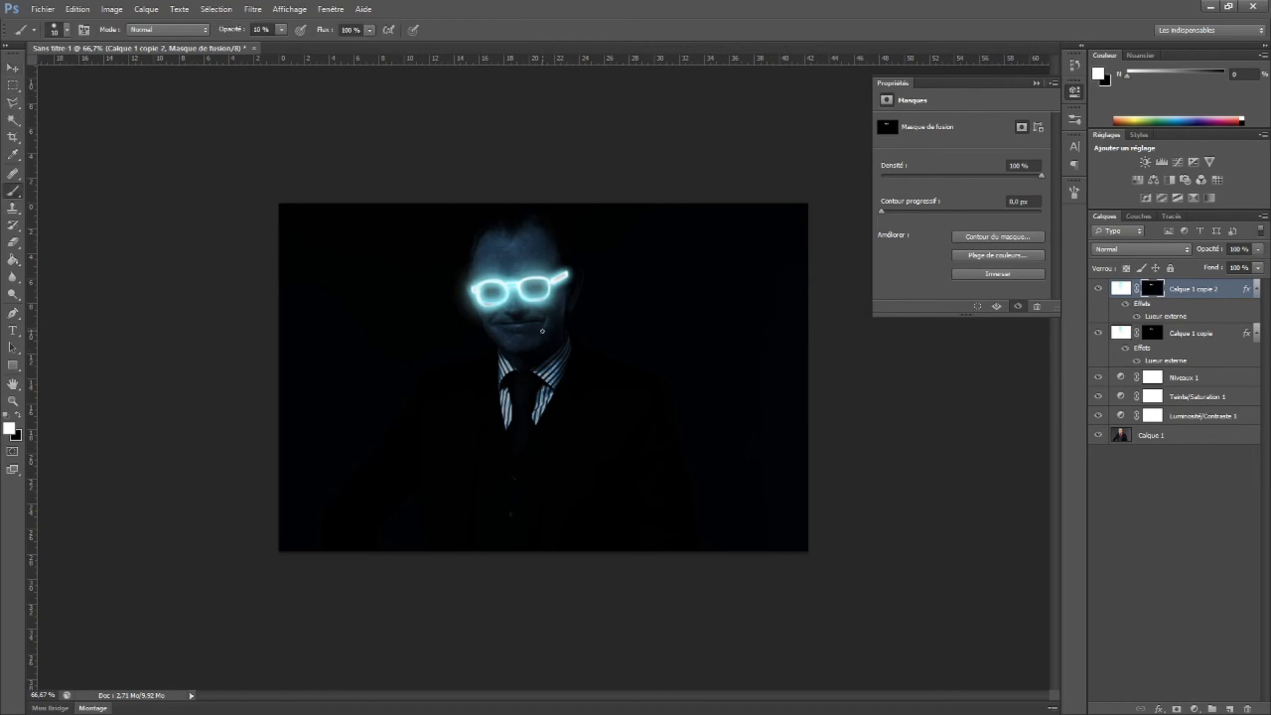
Enlarge the soft brush to roughly face size and set its opacity to 5%
right_click(543, 331)
left_click_drag(570, 359, 664, 362)
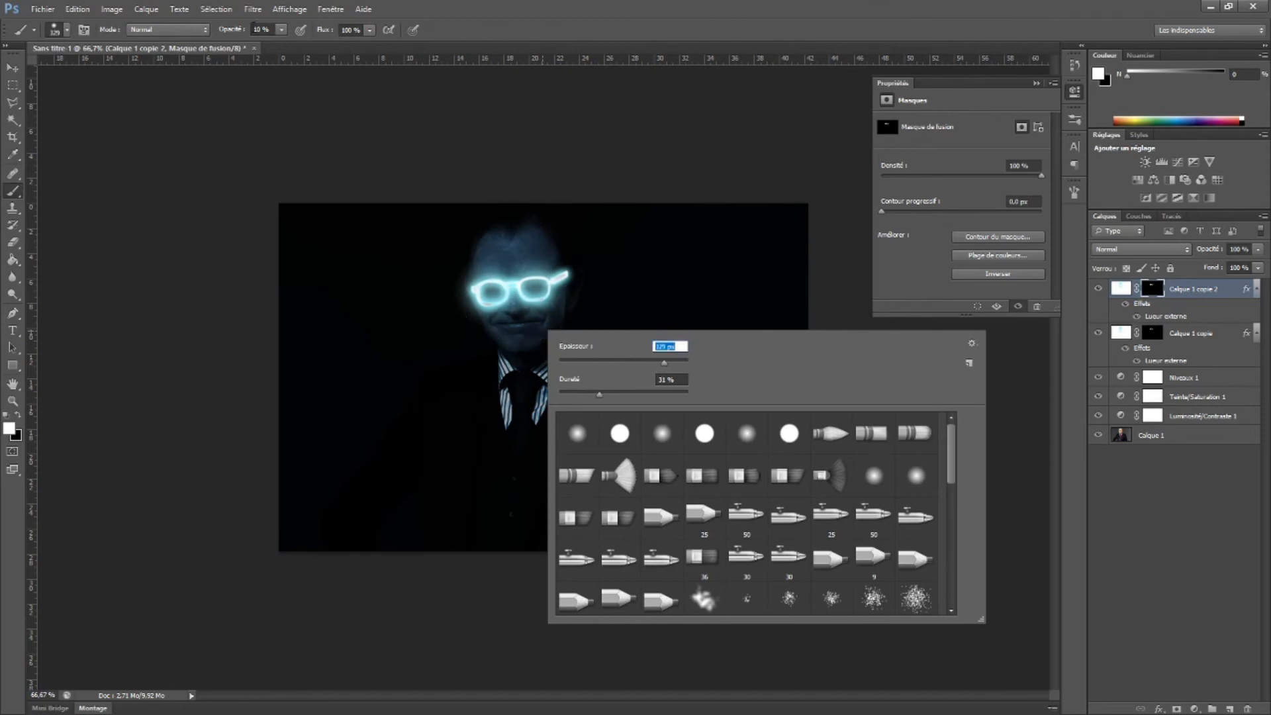
left_click(262, 29)
type("5")
key("Return")
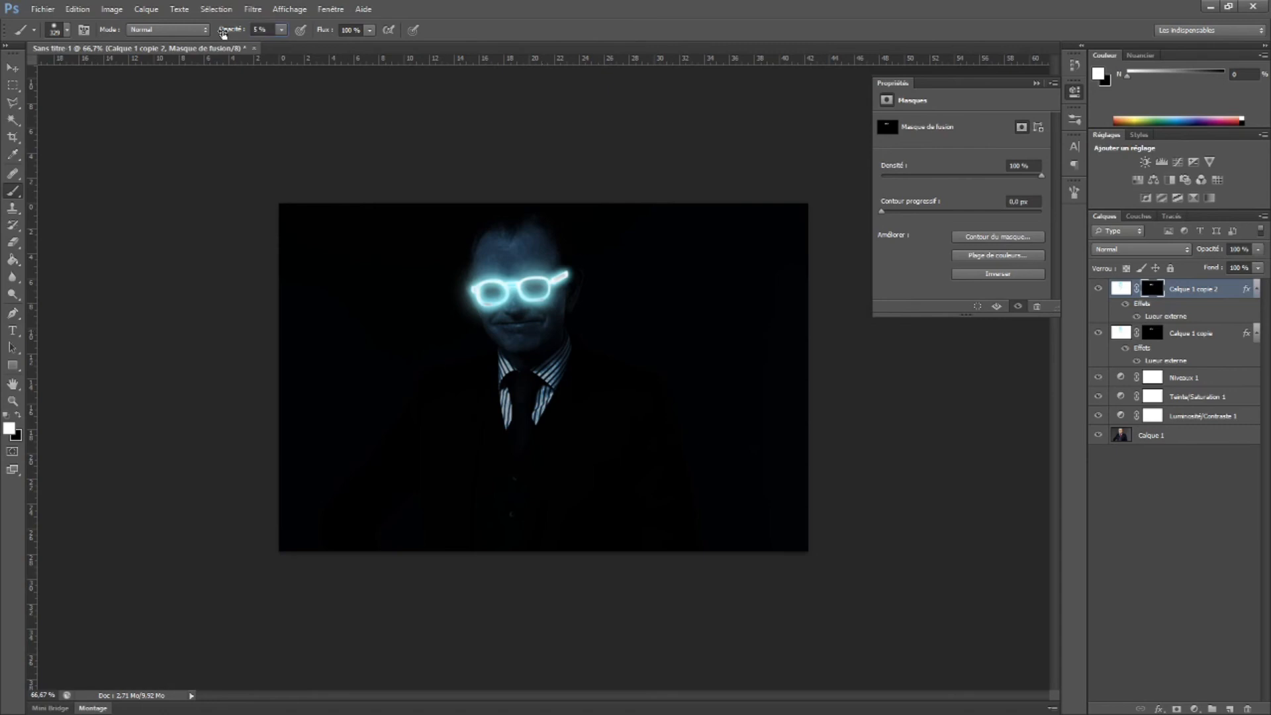
Try painting a broad glow over the face and down the chest on the duplicate glasses layer's mask, and undo the strokes
left_click(524, 278)
mouse_move(524, 278)
left_mouse_down()
mouse_move(527, 465)
mouse_move(497, 414)
left_mouse_up()
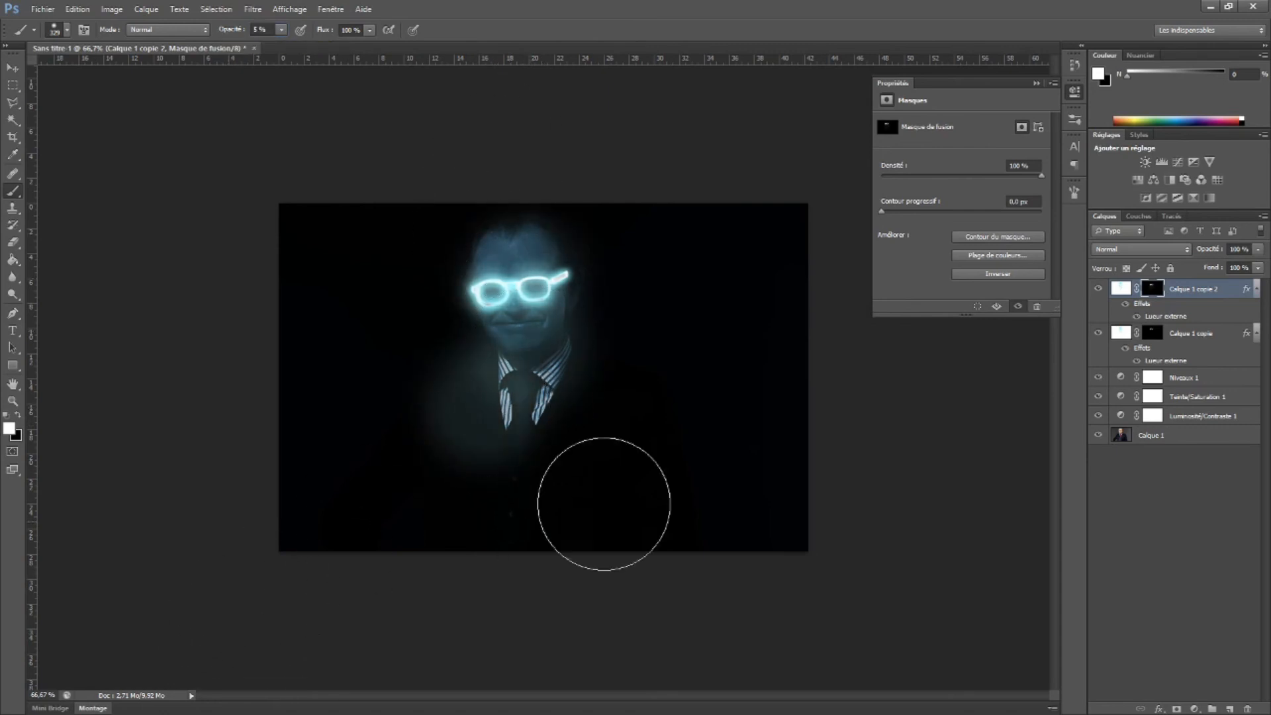
key("ctrl+alt+z")
key("ctrl+alt+z")
key("ctrl+alt+z")
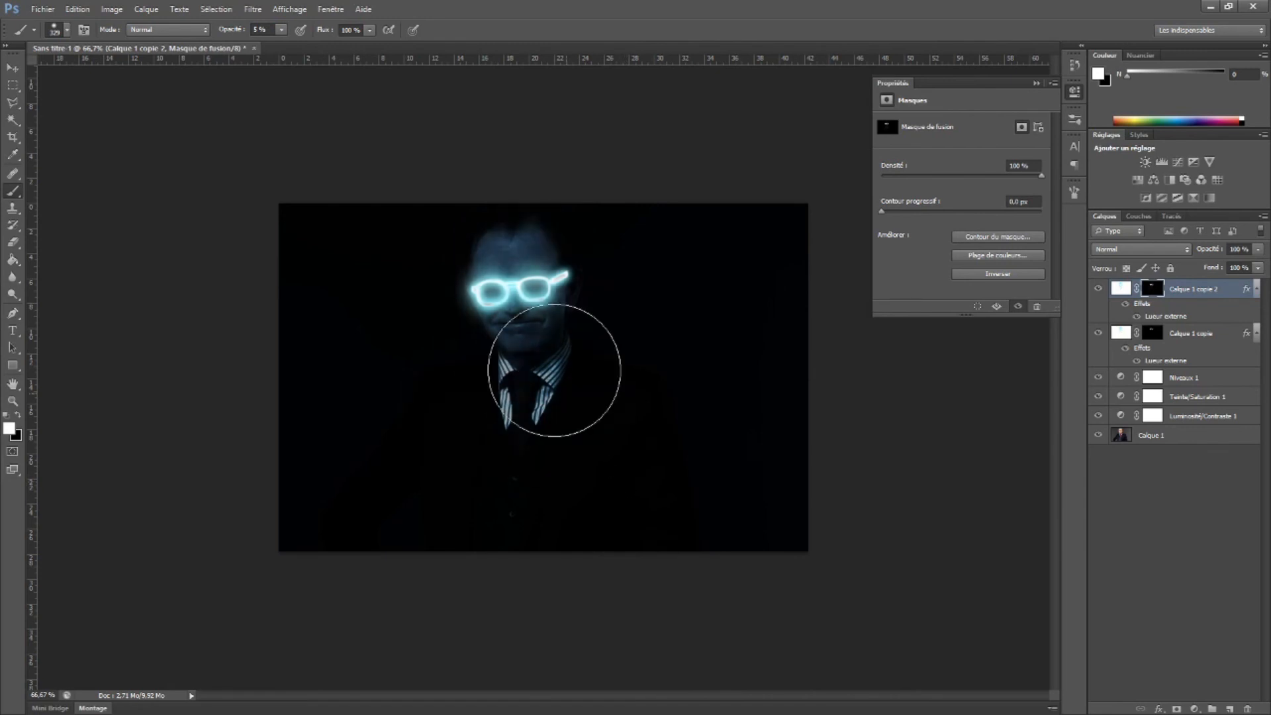
Set the brush opacity to 1%, paint a faint glow over the face and upper body on the mask, and deselect the layer
left_click(268, 31)
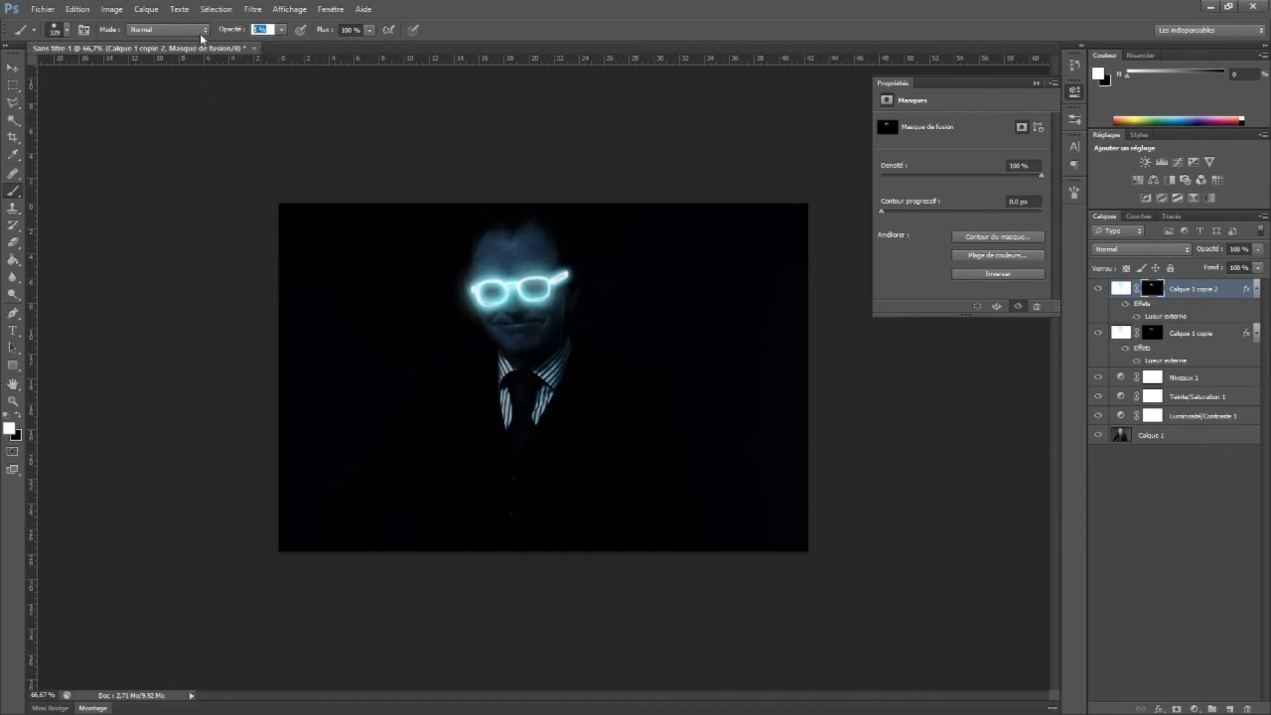
type("1")
key("Return")
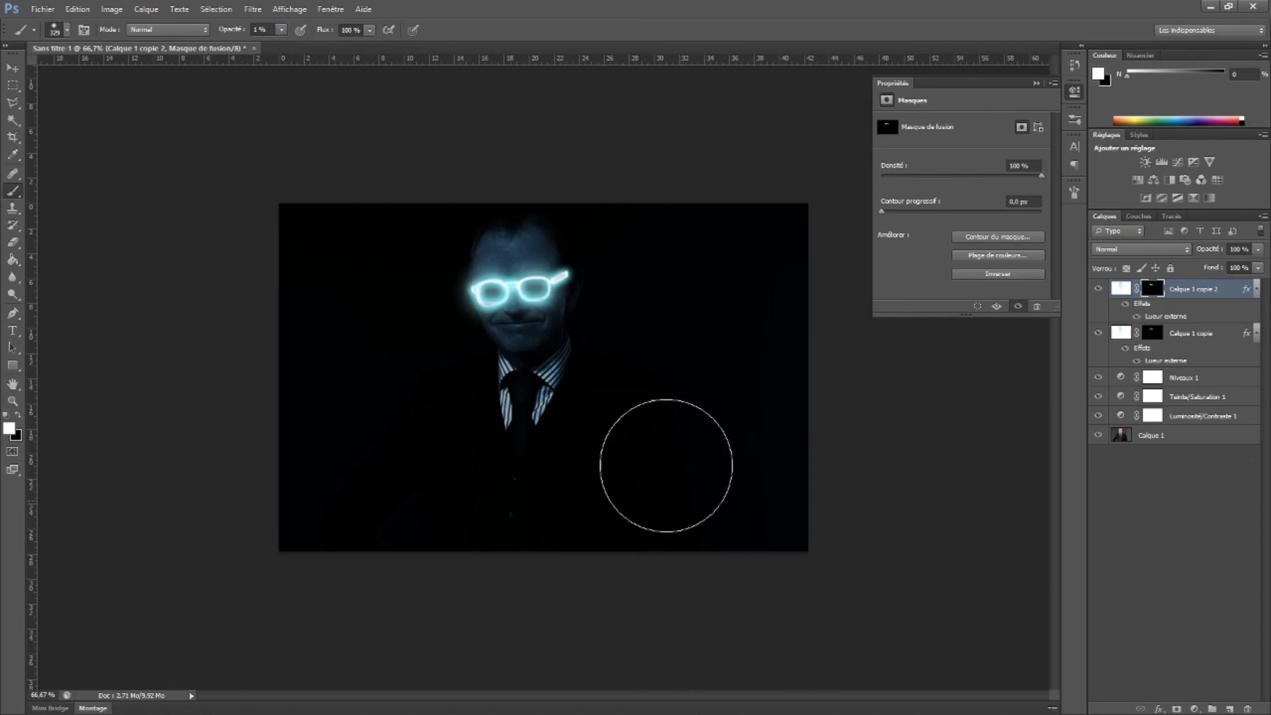
left_click(514, 288)
left_click(526, 318)
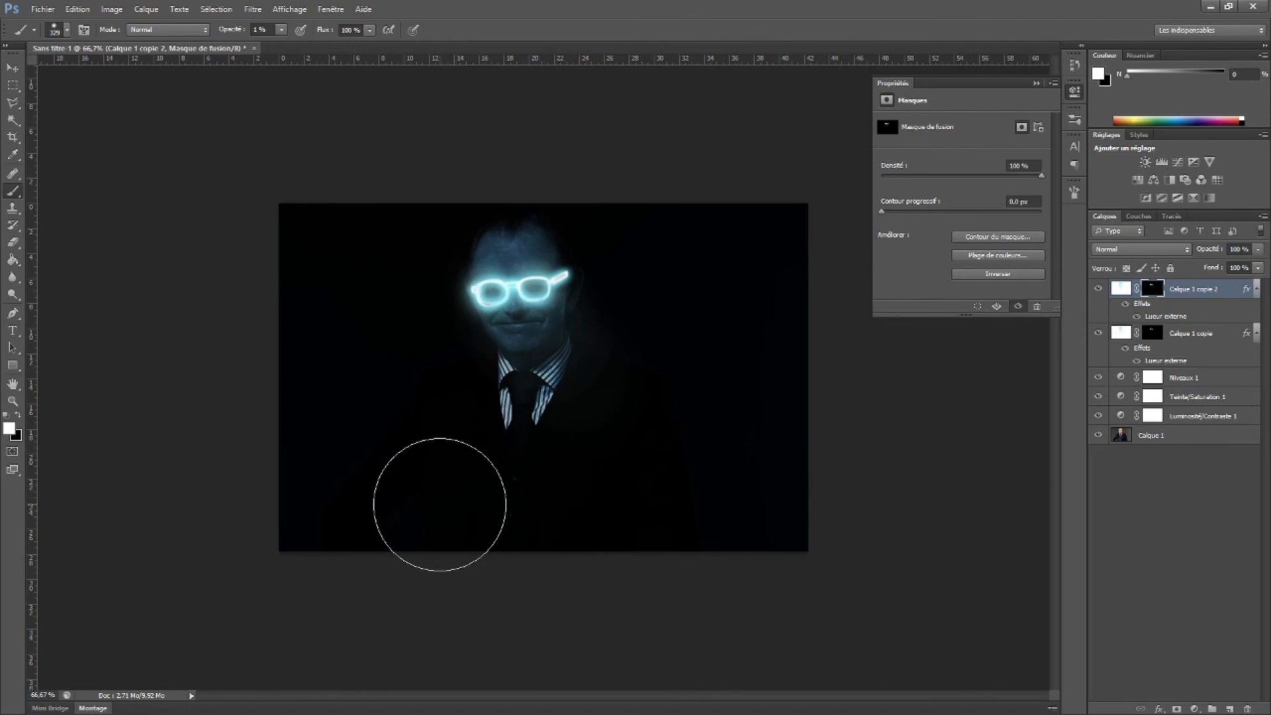
scroll(550, 393, "up", 5)
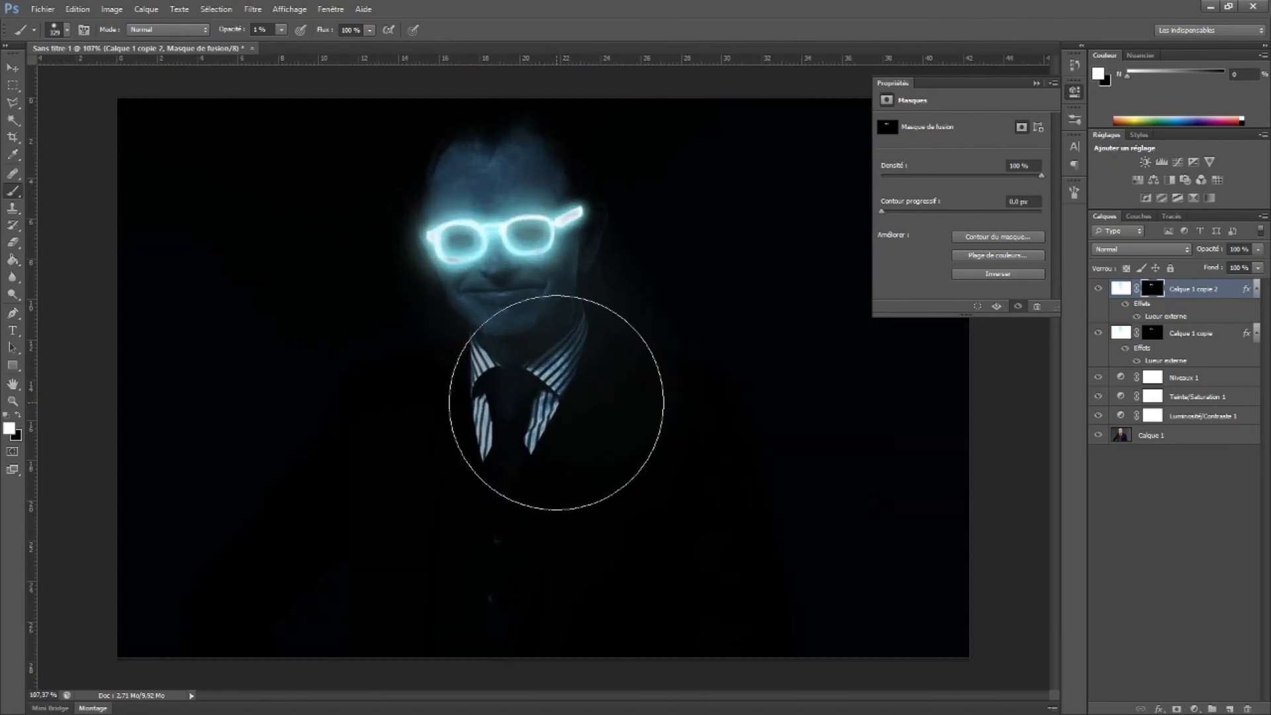
left_click(13, 69)
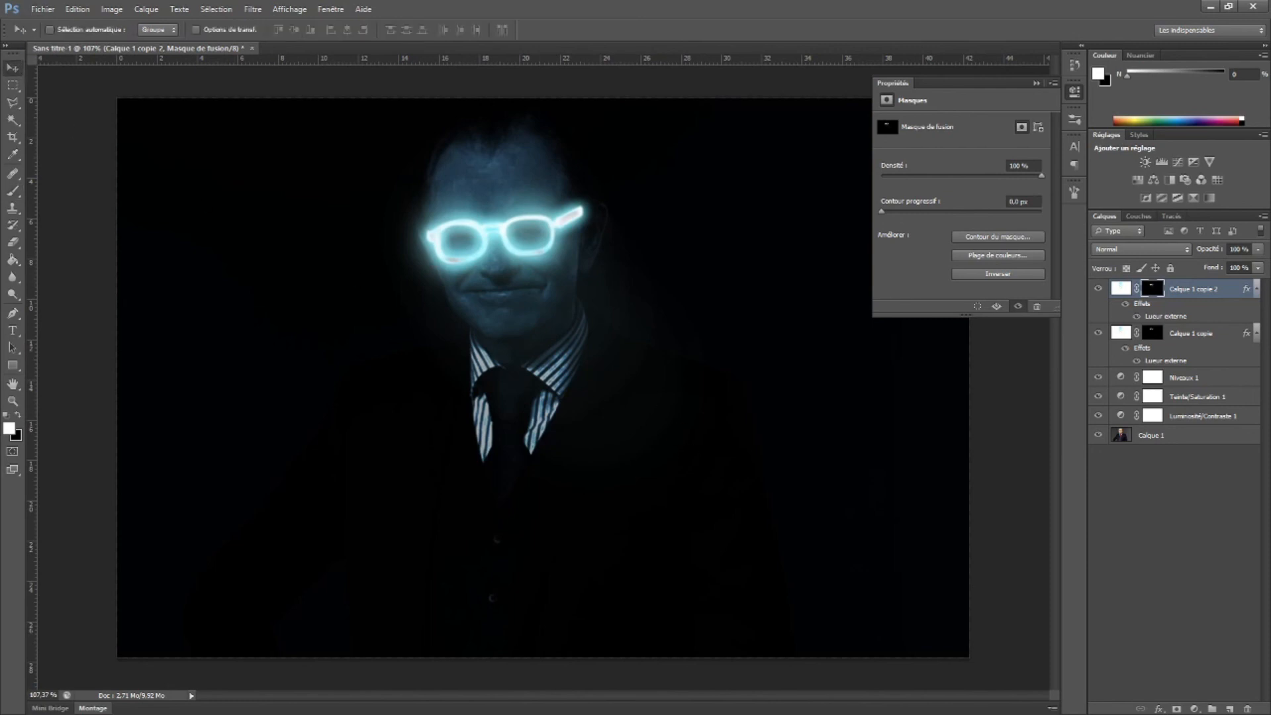
left_click(1235, 544)
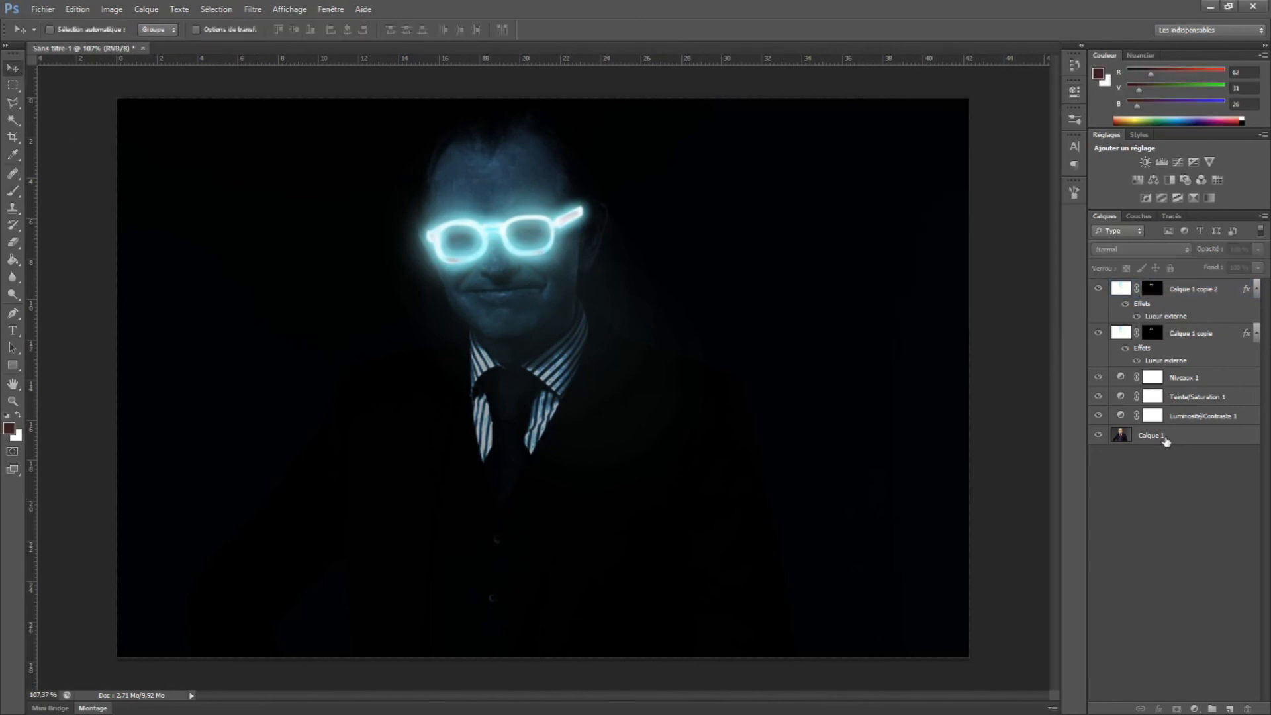
Add a Brightness/Contrast adjustment layer directly above the base portrait layer and raise its brightness to lighten the face
left_click(1155, 440)
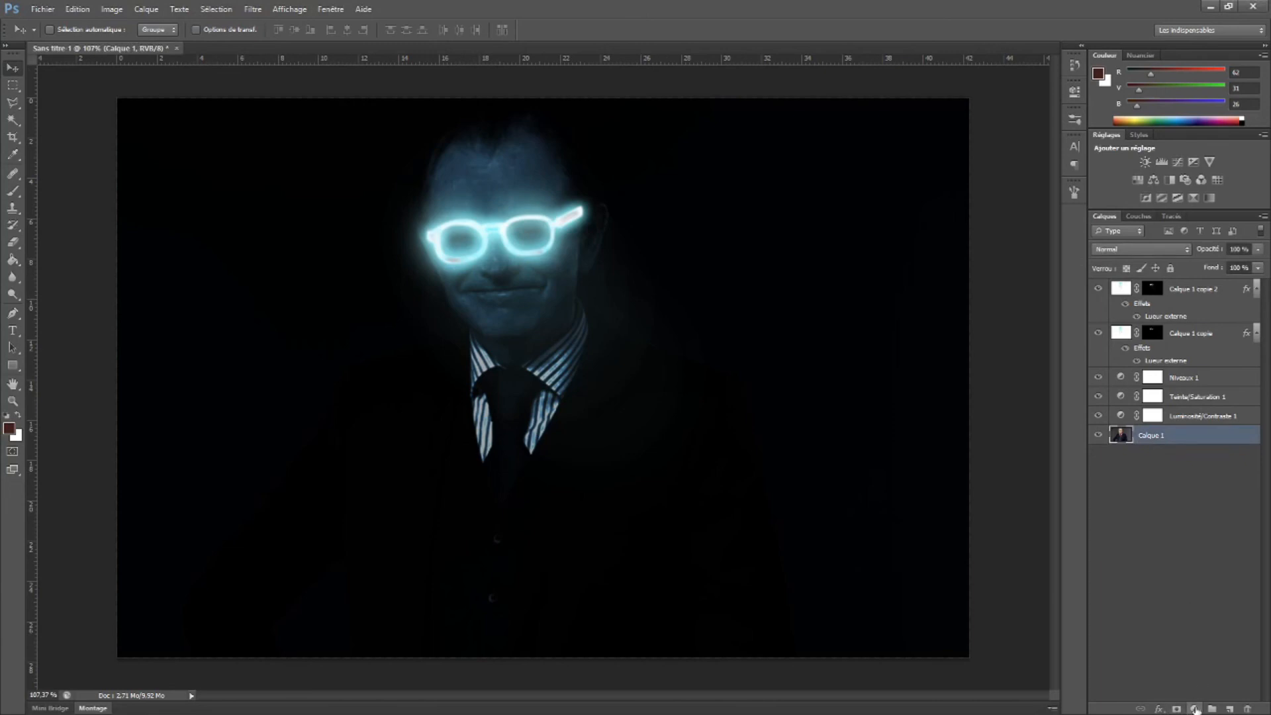
left_click(1196, 709)
left_click(1166, 469)
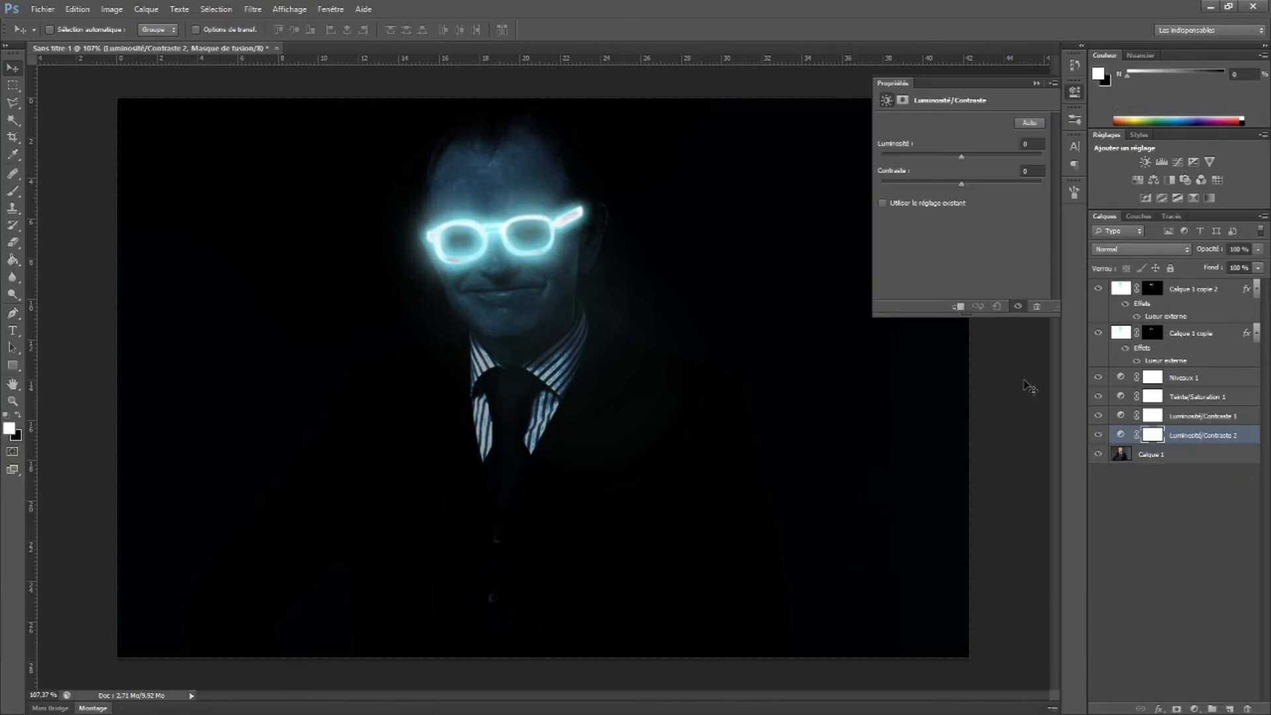
left_click_drag(964, 160, 978, 162)
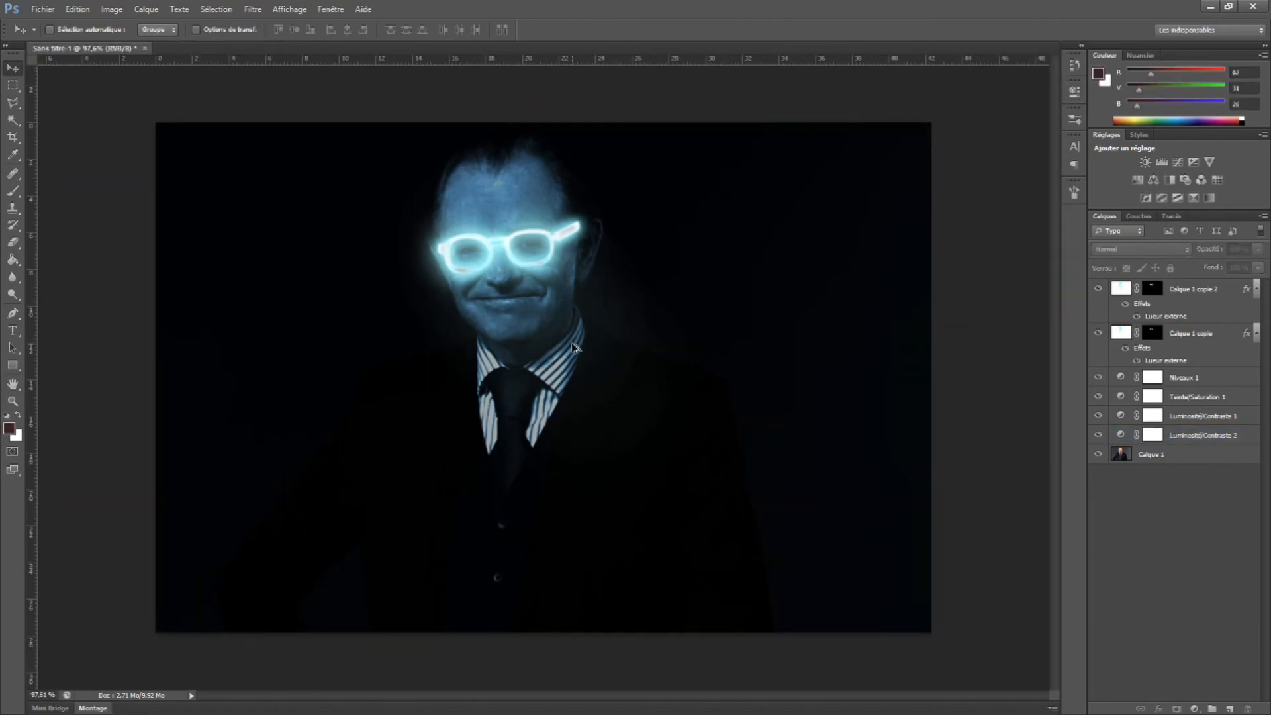
scroll(574, 346, "up", 1)
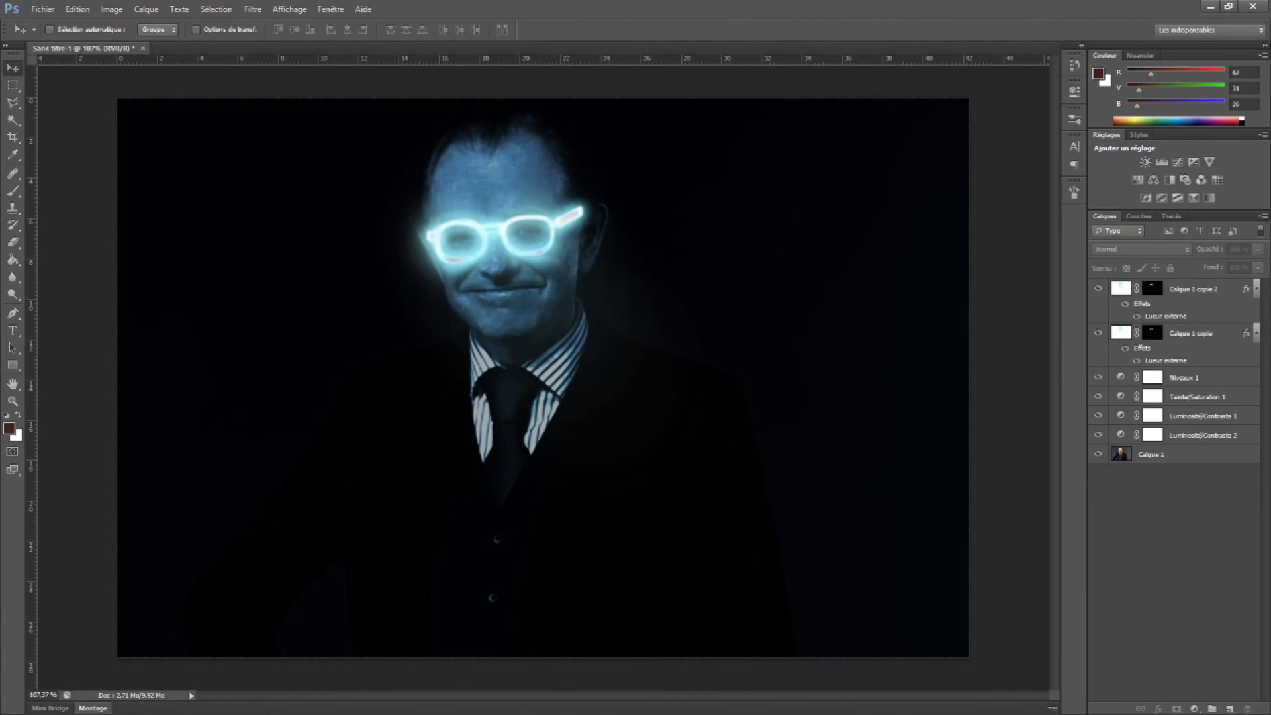